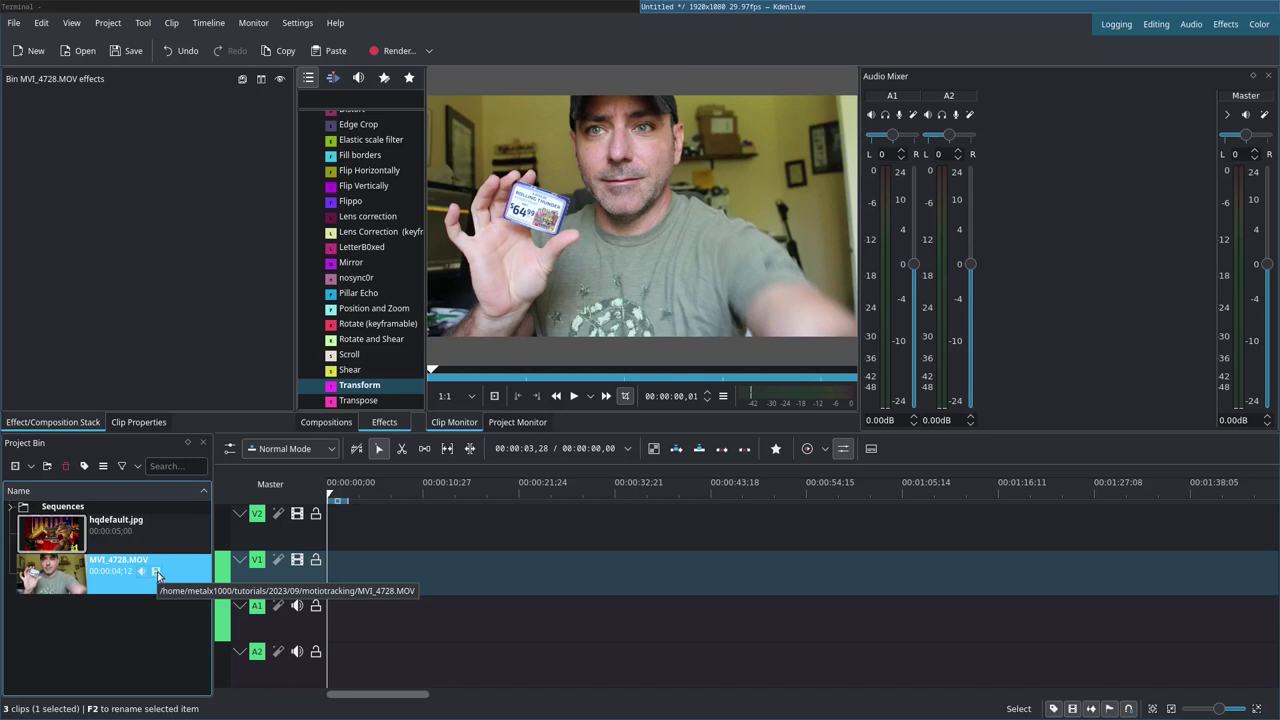
Place only the video part of MVI_4728.MOV at the very start of track V1
drag(156, 571, 362, 580)
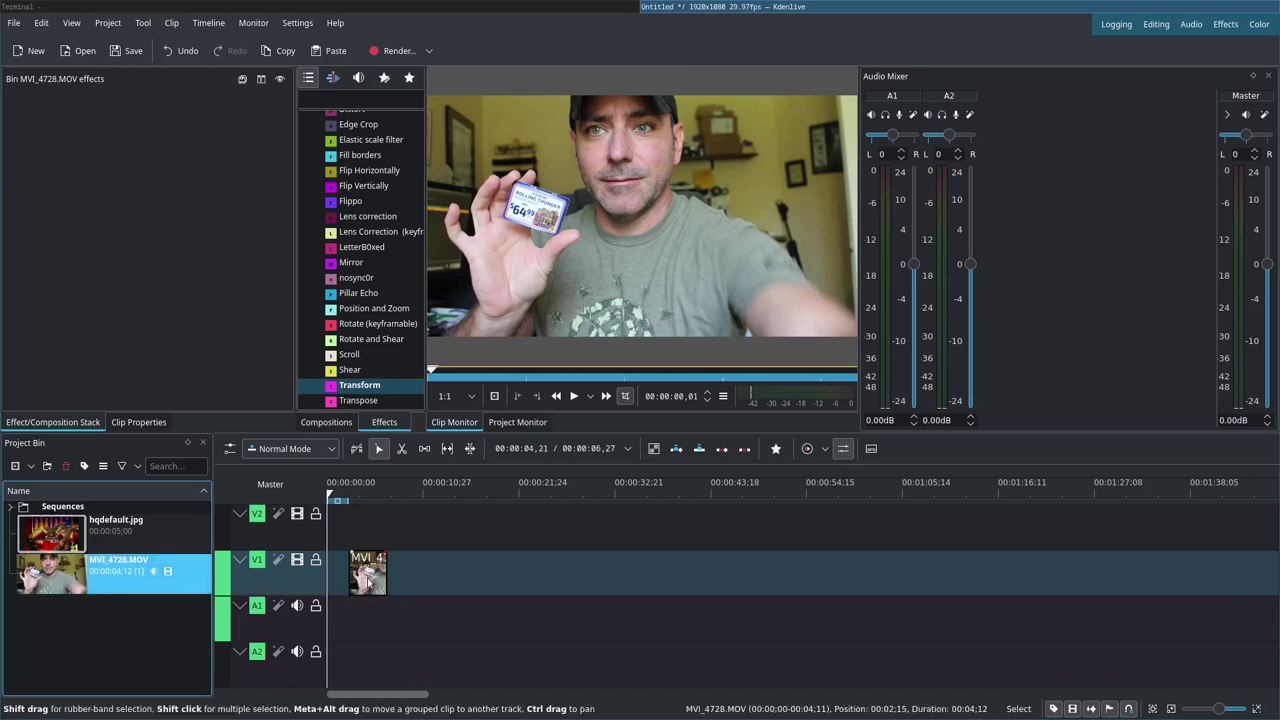
scroll(386, 570, up, 5)
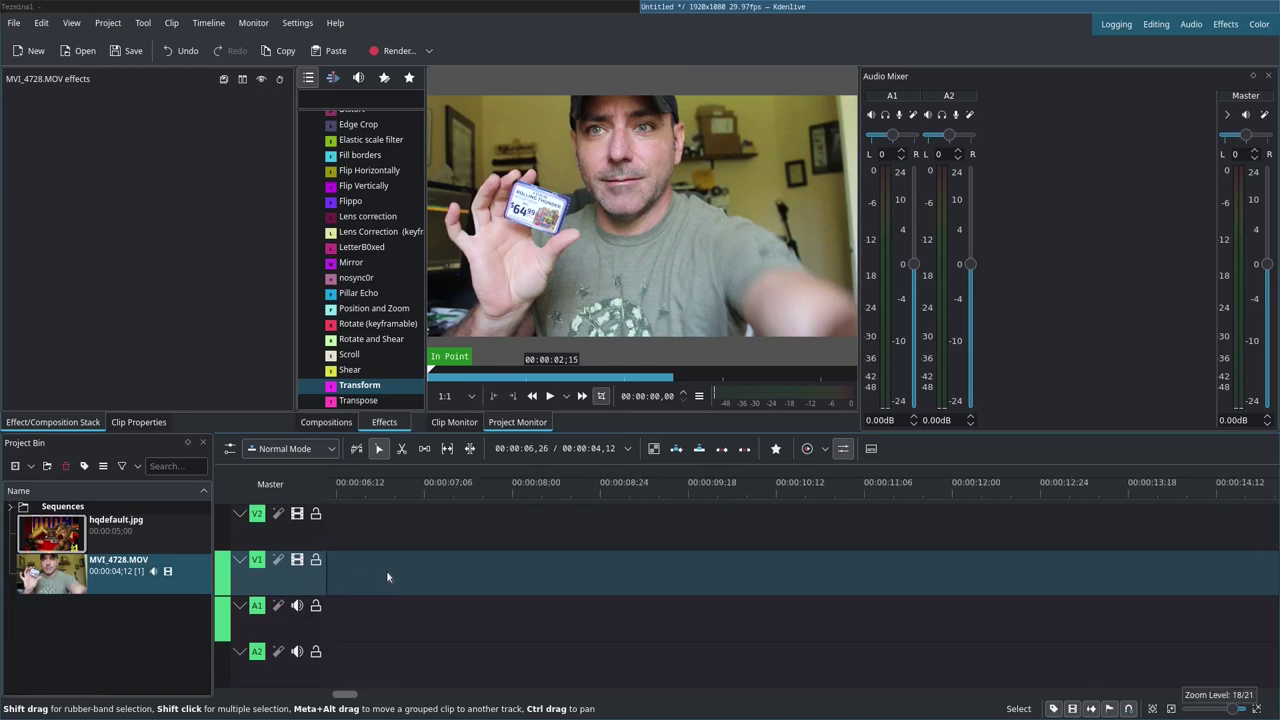
scroll(386, 570, up, 4)
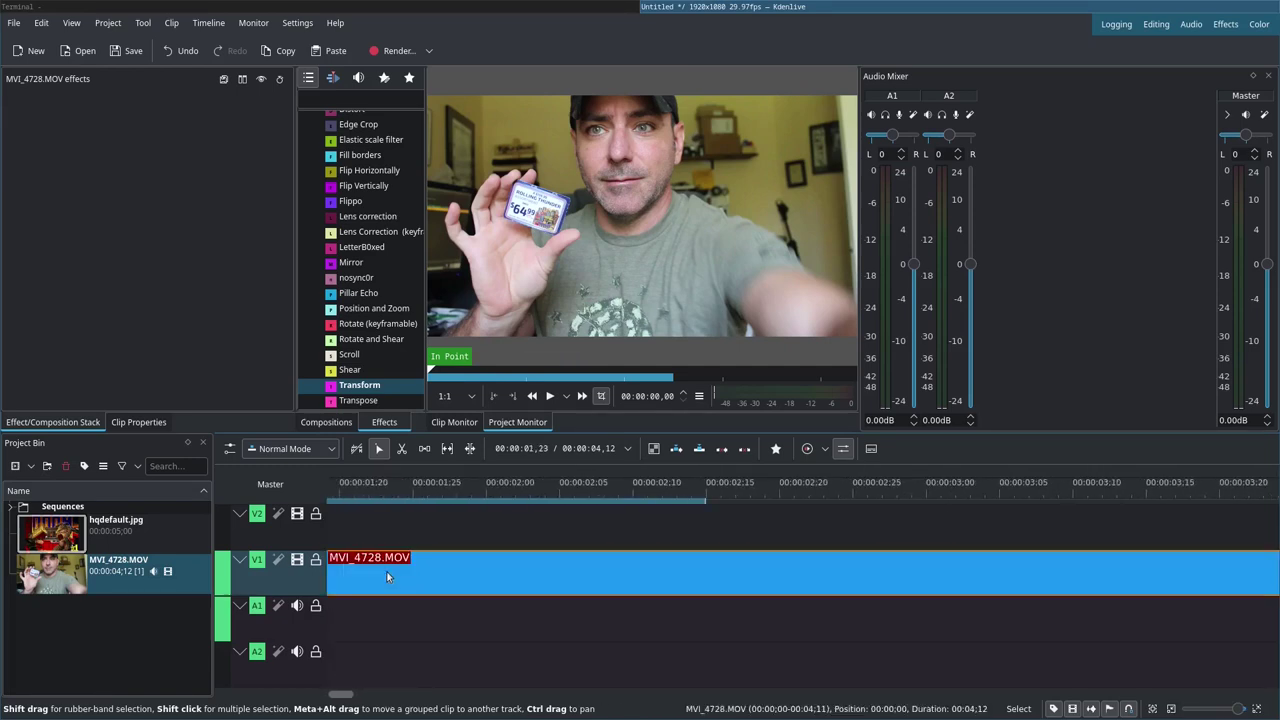
scroll(388, 576, down, 5)
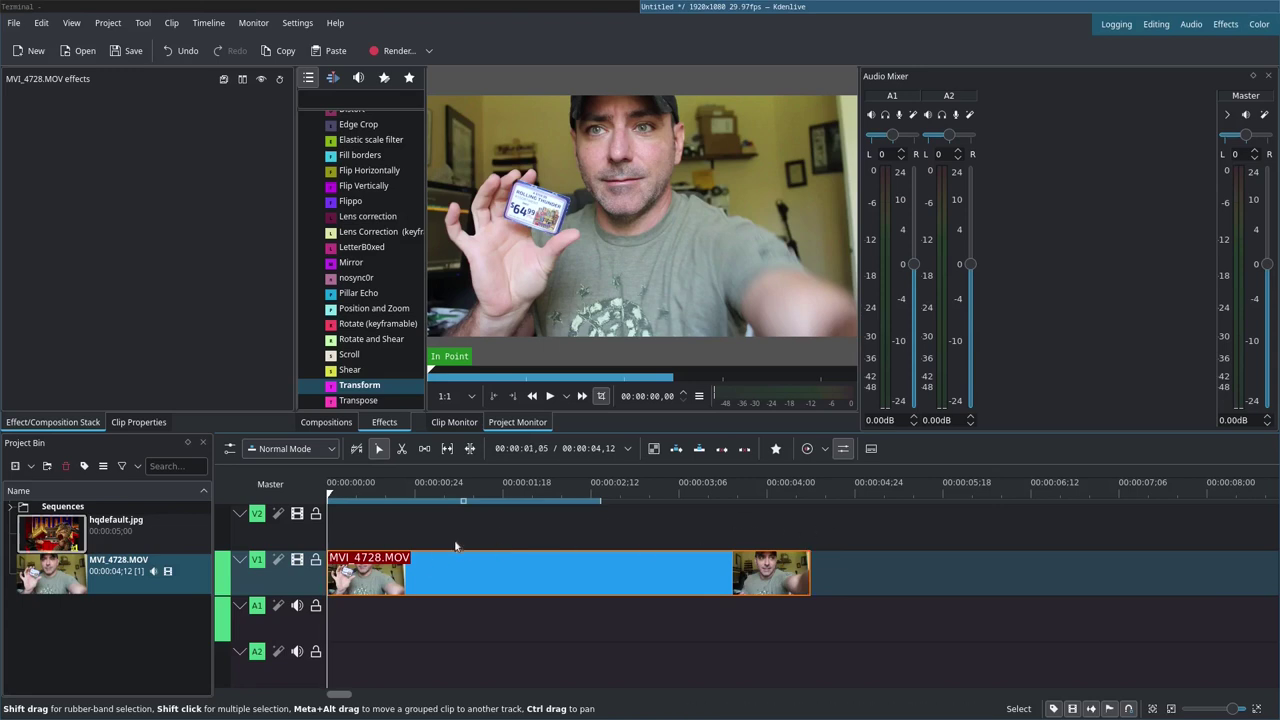
Find the Motion Tracker effect and apply it to the MVI_4728.MOV clip on V1
click(342, 101)
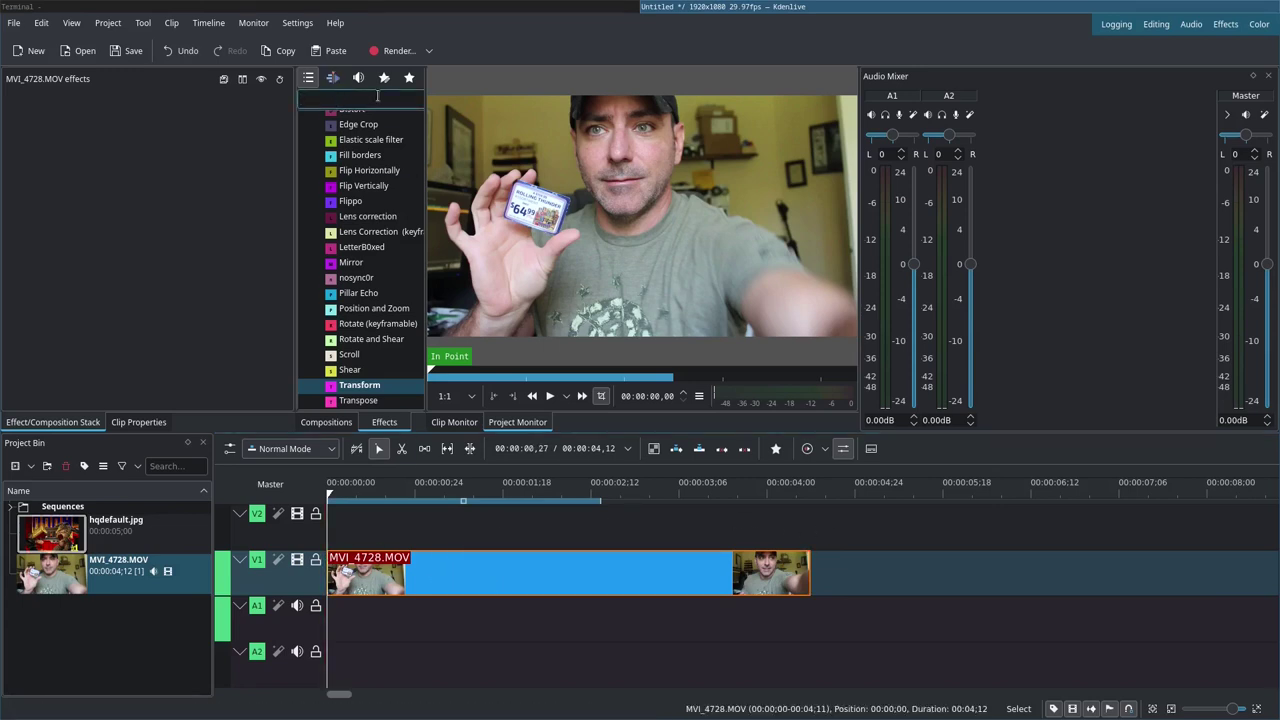
text(track)
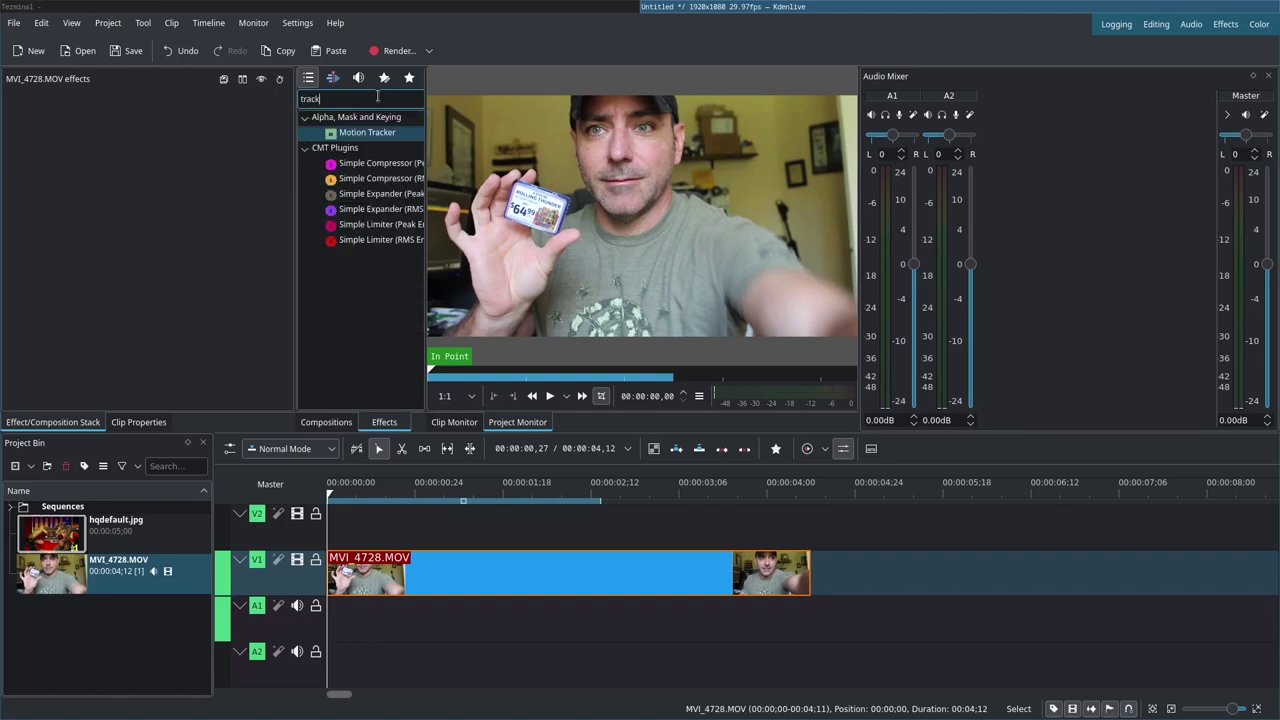
drag(367, 132, 439, 575)
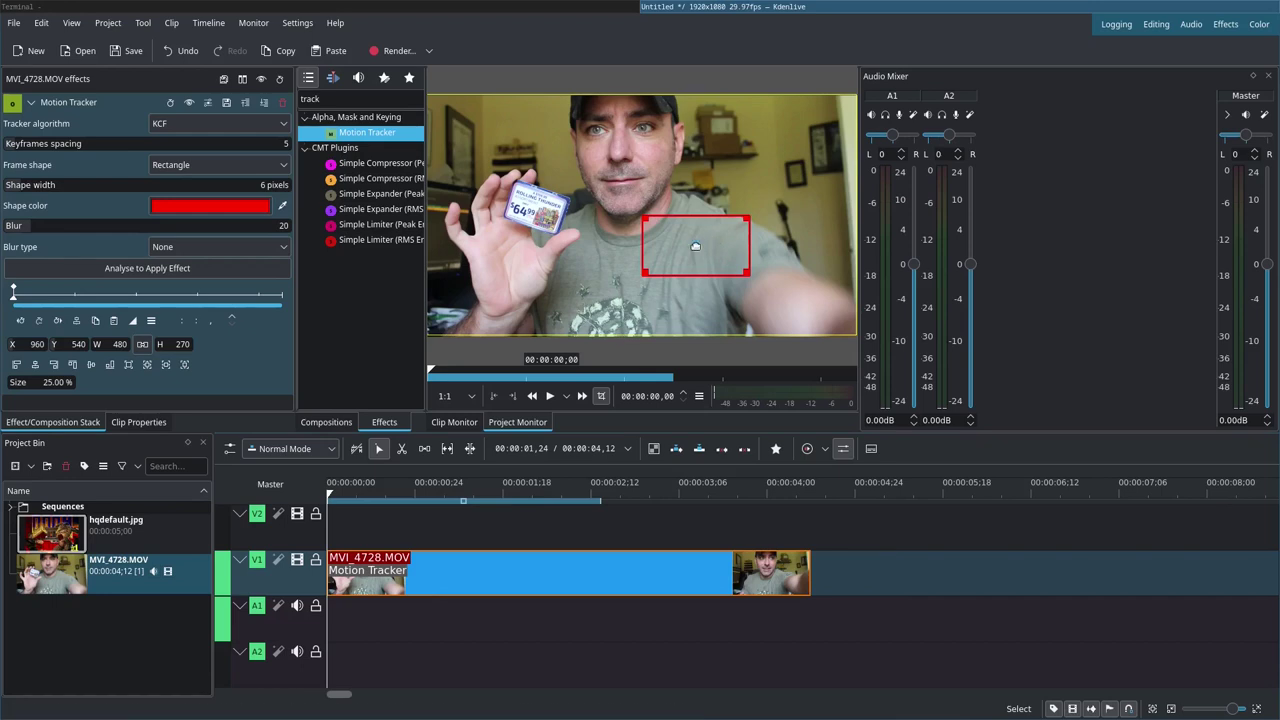
Fit the tracking rectangle tightly around the hand-held card, about 311 by 261 pixels, and run the motion analysis
drag(677, 243, 498, 230)
drag(587, 228, 505, 237)
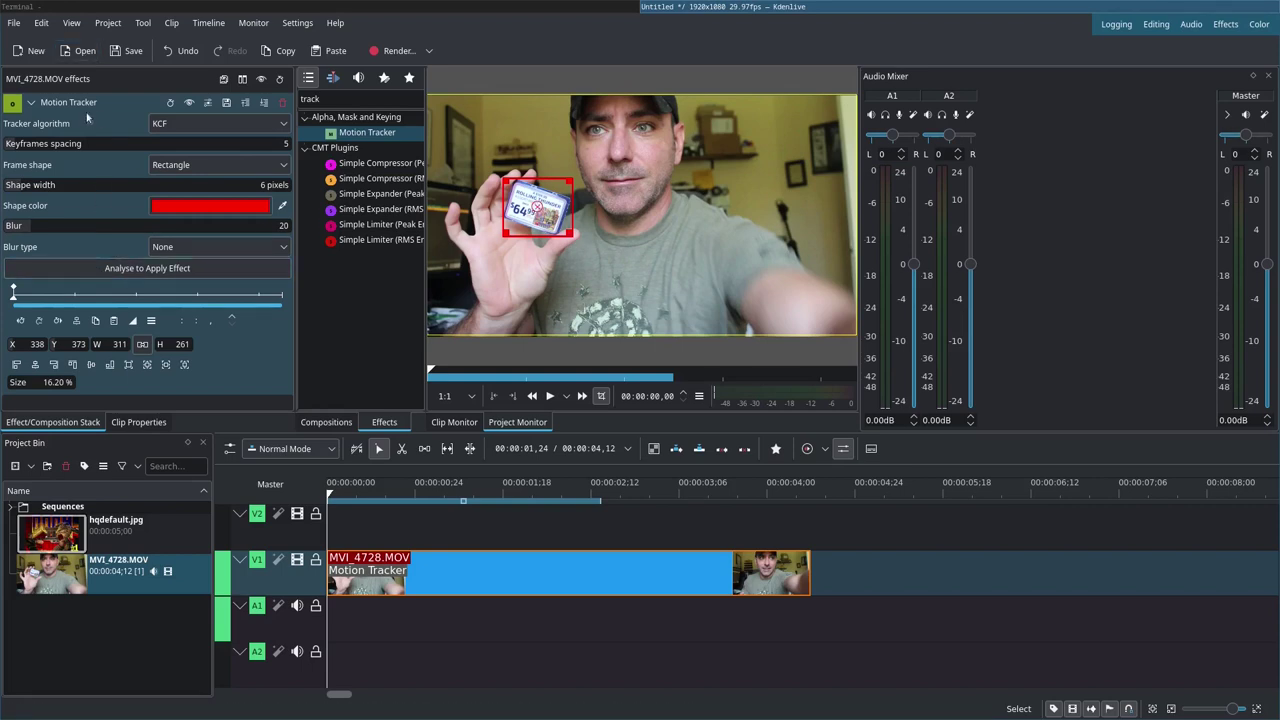
click(133, 320)
click(186, 270)
click(173, 270)
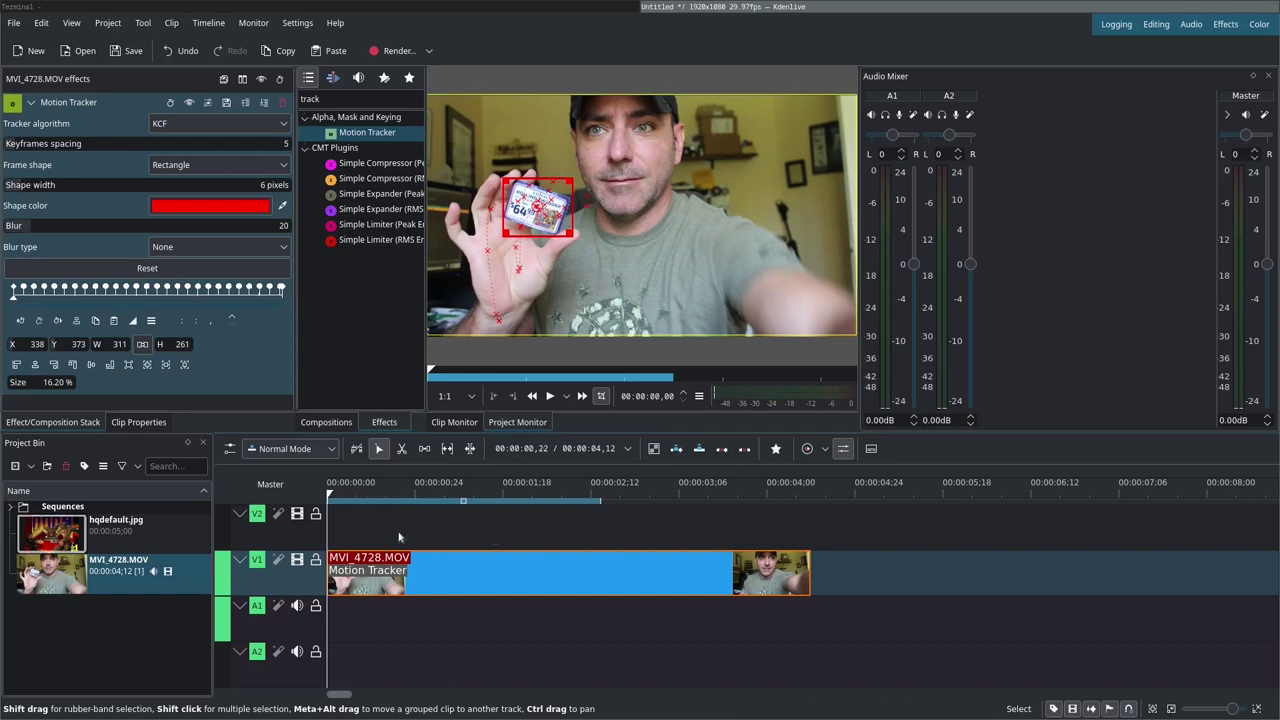
Play back the tracked clip to check that the rectangle follows the card, and return to the start of the timeline
click(549, 396)
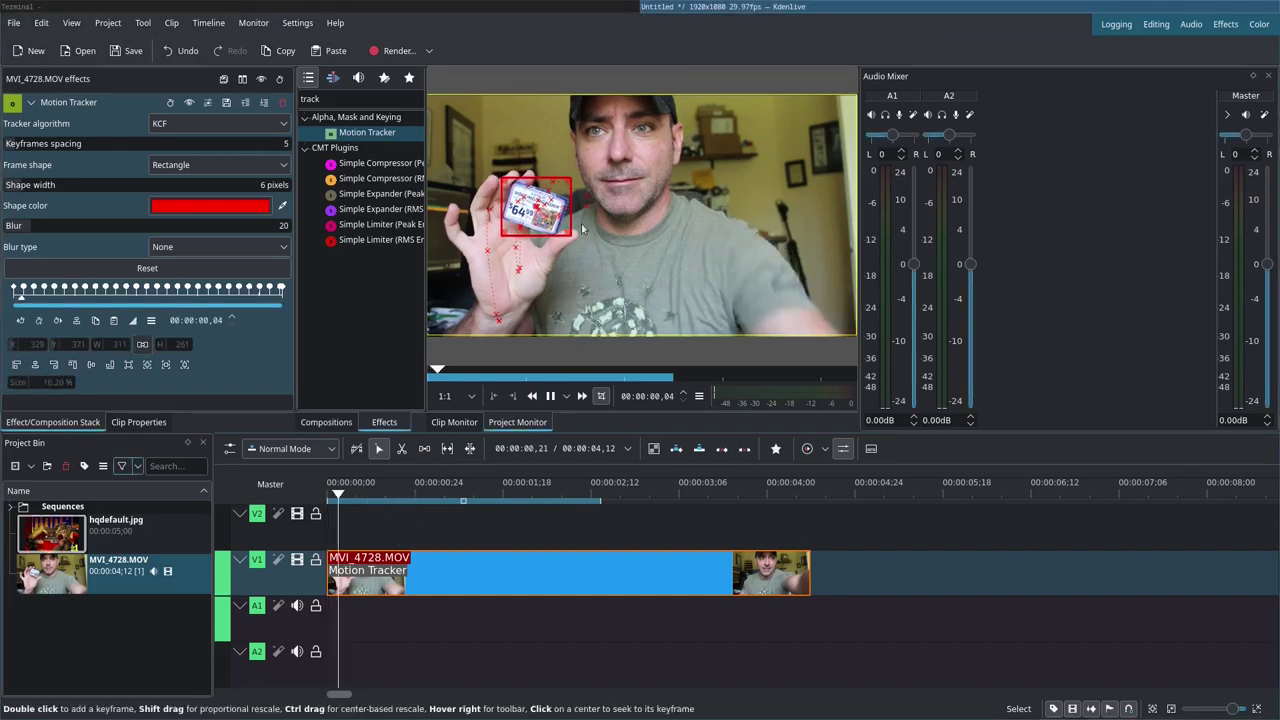
click(550, 395)
key(Home)
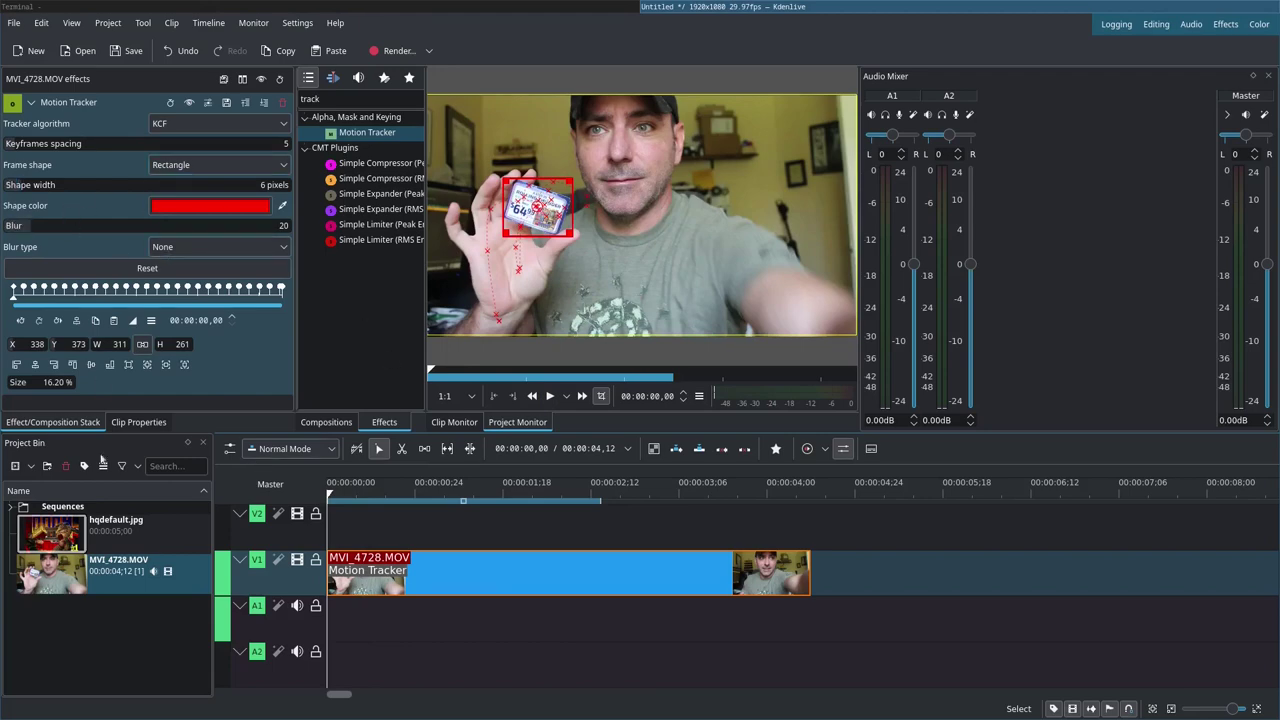
Place hqdefault.jpg at the start of track V2 and trim its end to match the video clip below
drag(65, 540, 346, 532)
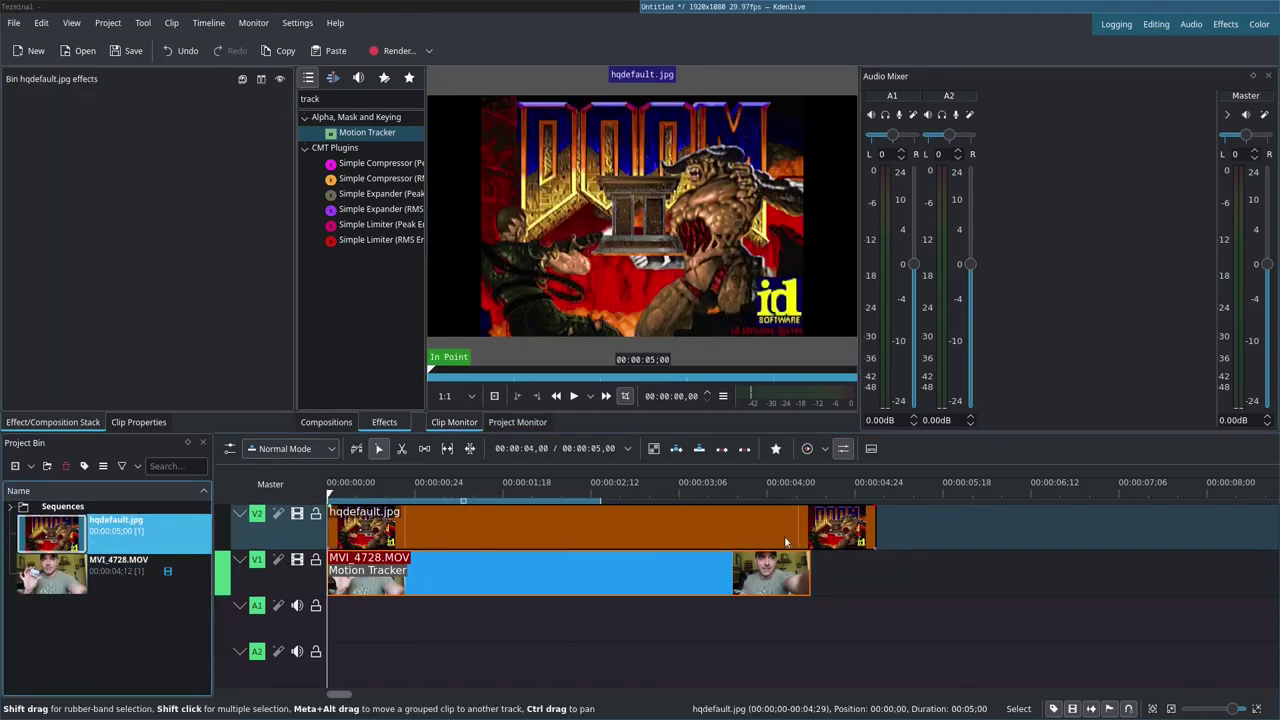
drag(872, 529, 810, 529)
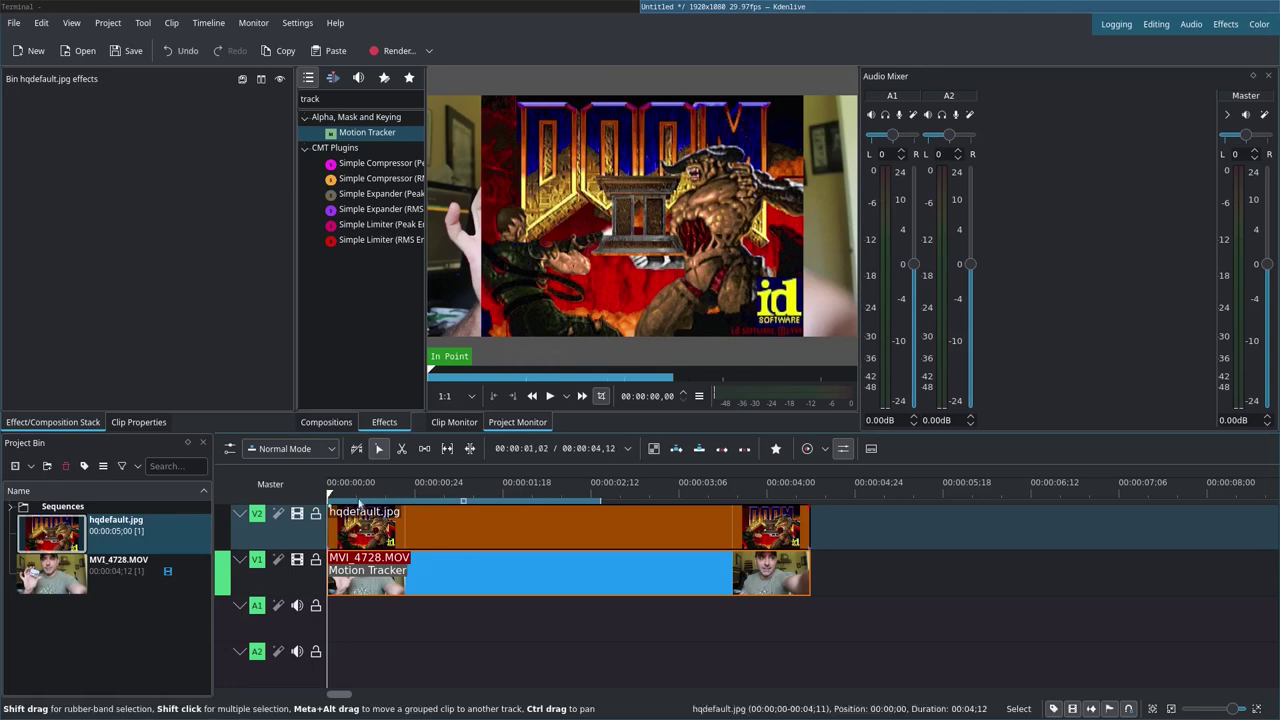
drag(367, 500, 305, 485)
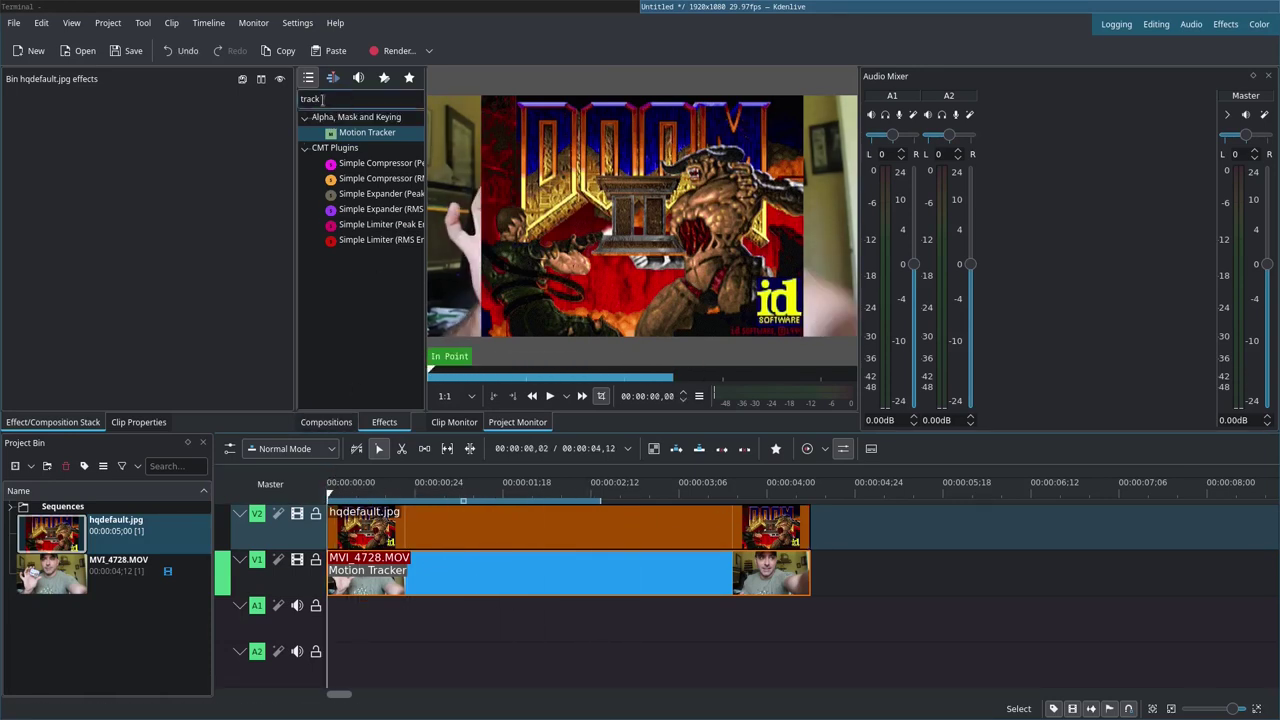
Find the Transform effect, apply it to the hqdefault.jpg clip on V2, and select that clip
double_click(327, 100)
text(tras)
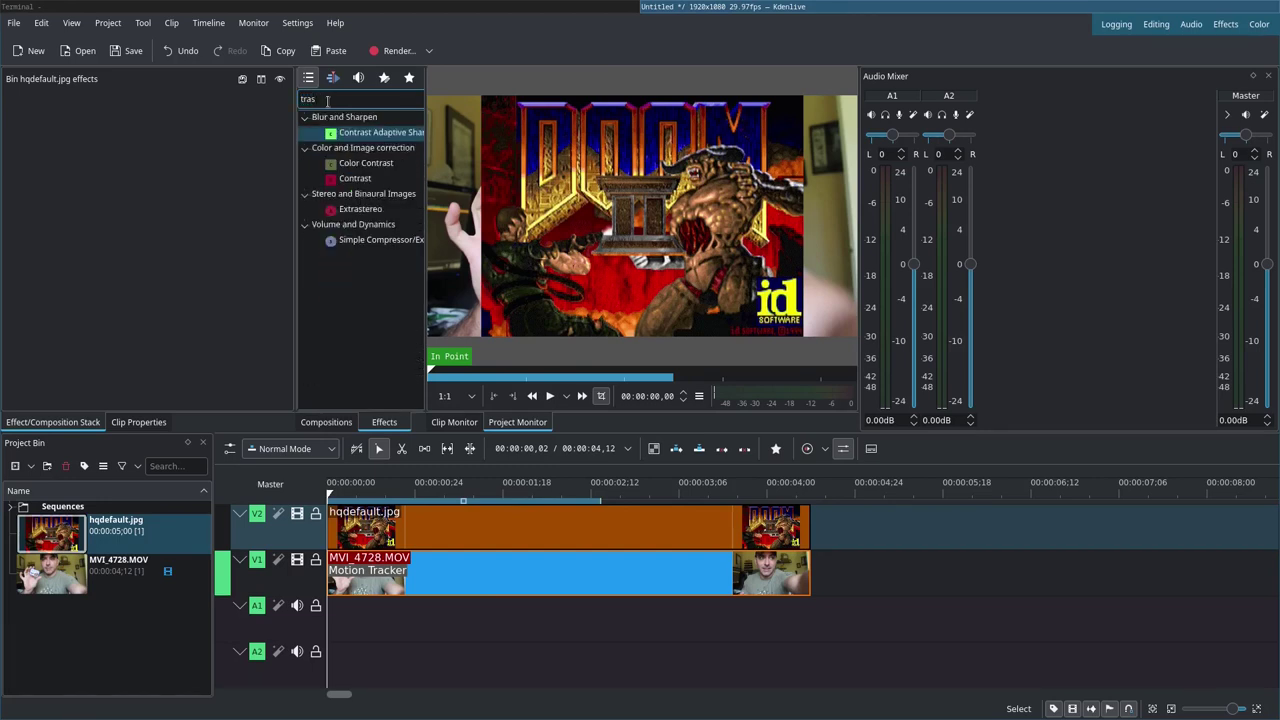
text(p)
key(BackSpace)
key(BackSpace)
text(n)
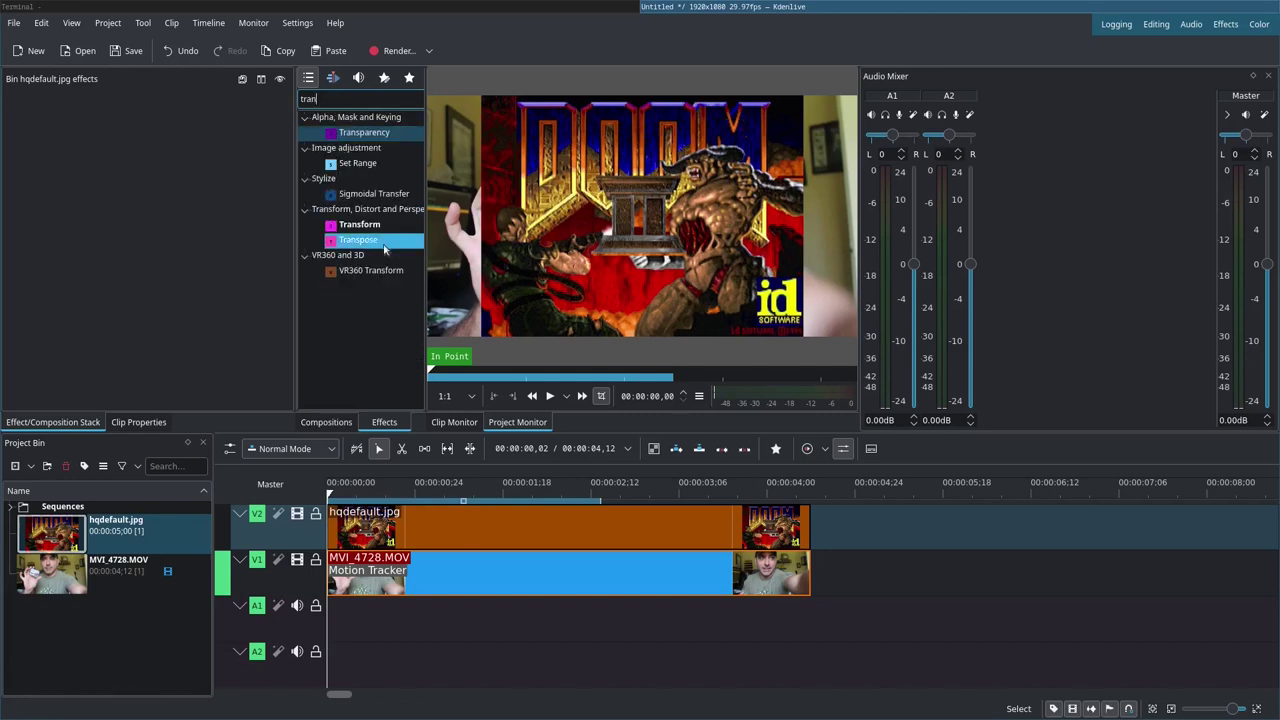
drag(360, 225, 444, 521)
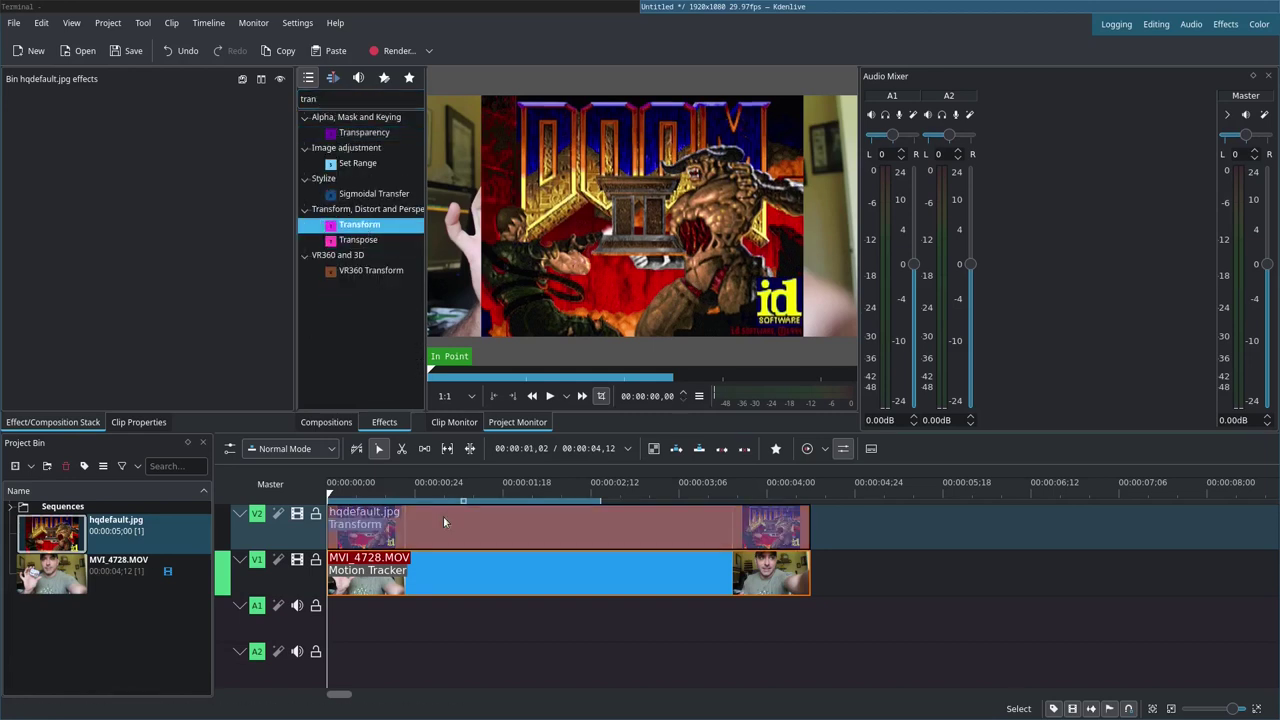
click(444, 521)
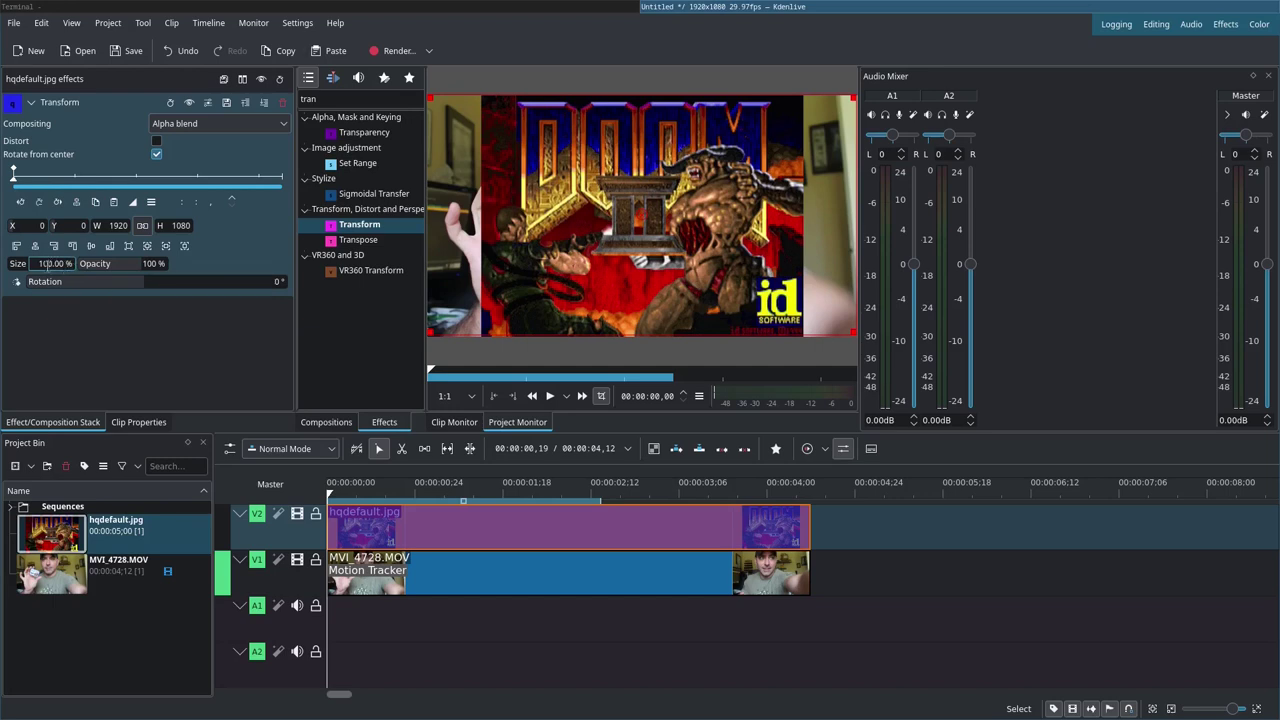
Scale the hqdefault.jpg image down to 20% in its Transform effect
drag(47, 265, 36, 264)
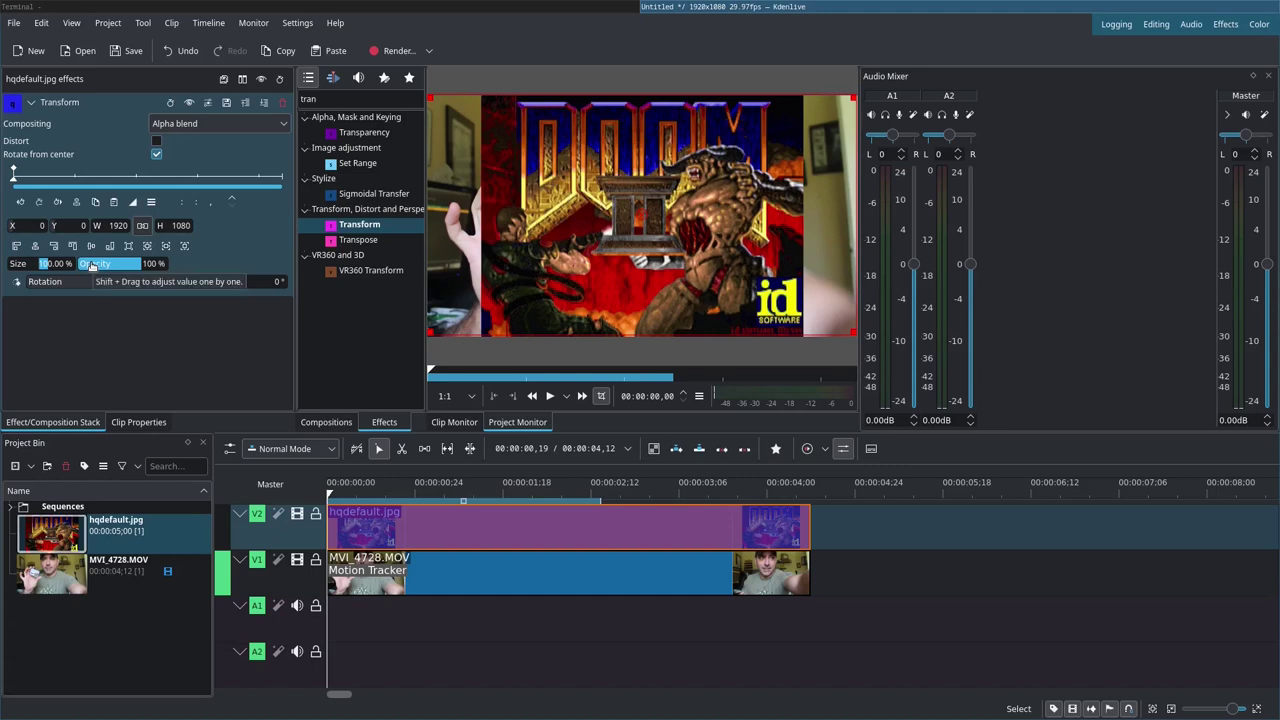
text(50)
key(Return)
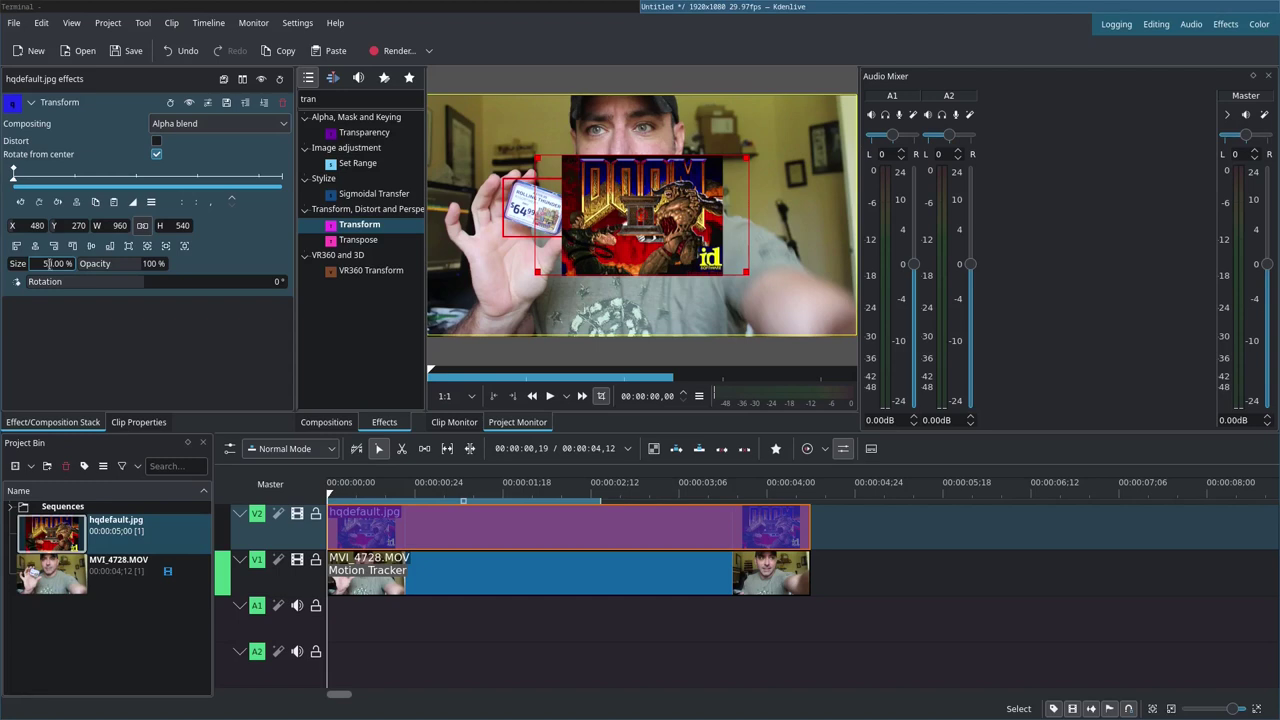
key(Return)
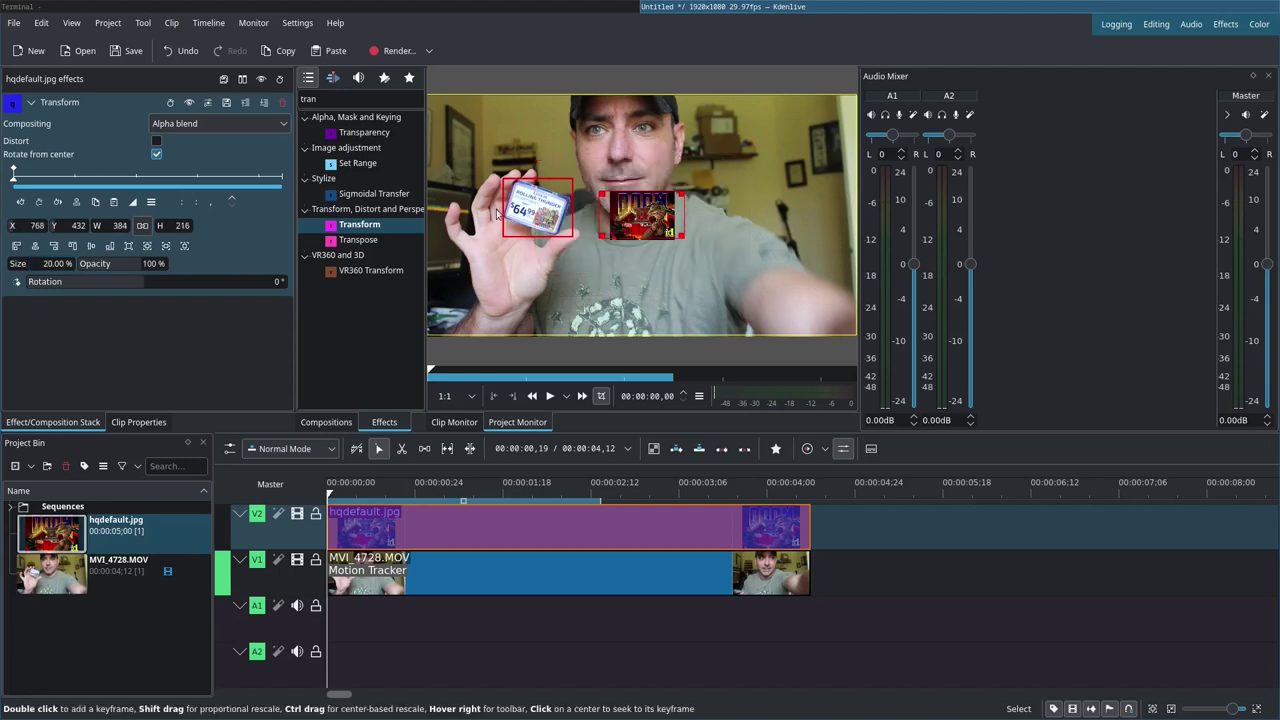
Set the hqdefault.jpg image's rotation to 15° to match the tilt of the card
click(153, 281)
text(30)
key(Return)
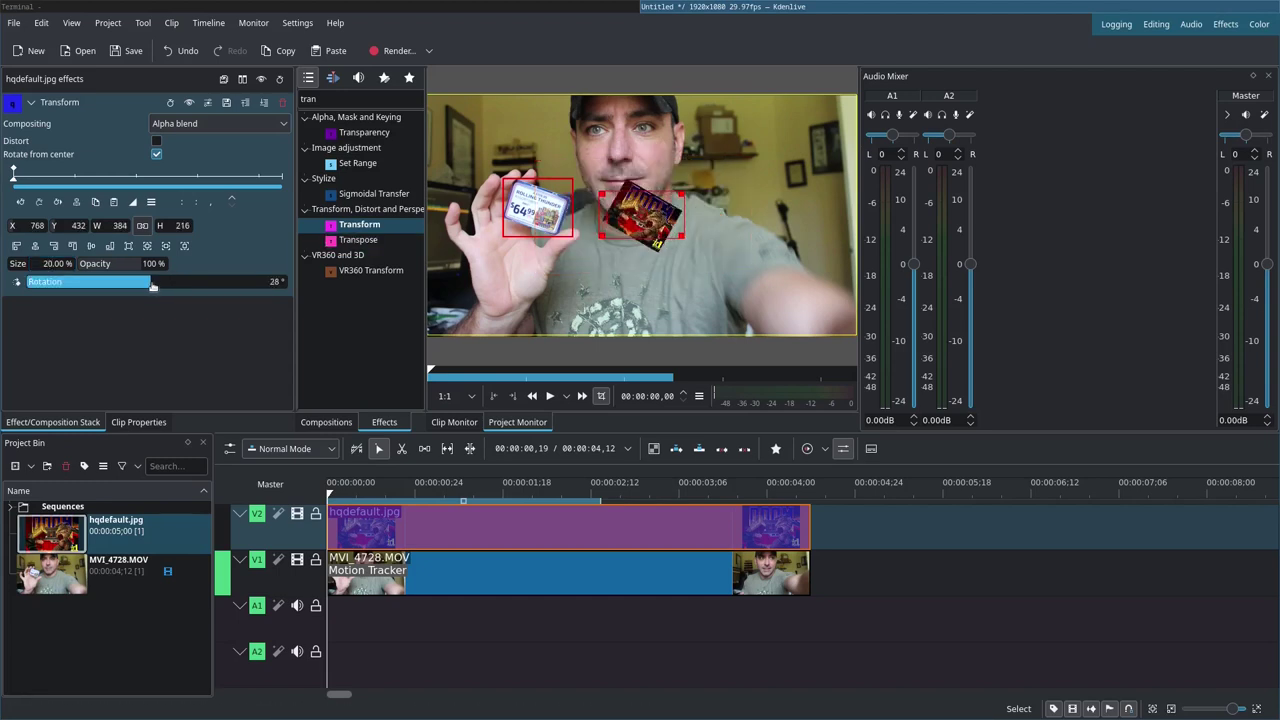
drag(153, 284, 146, 284)
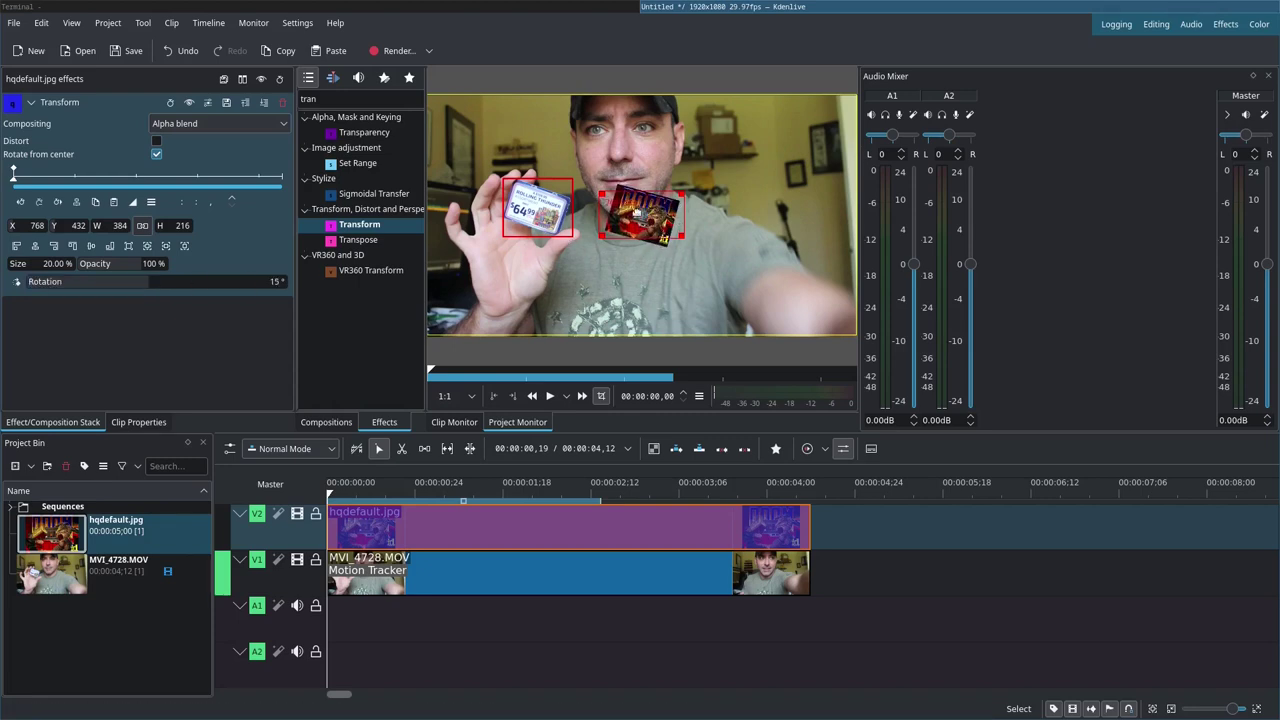
drag(641, 213, 538, 204)
key(ctrl+z)
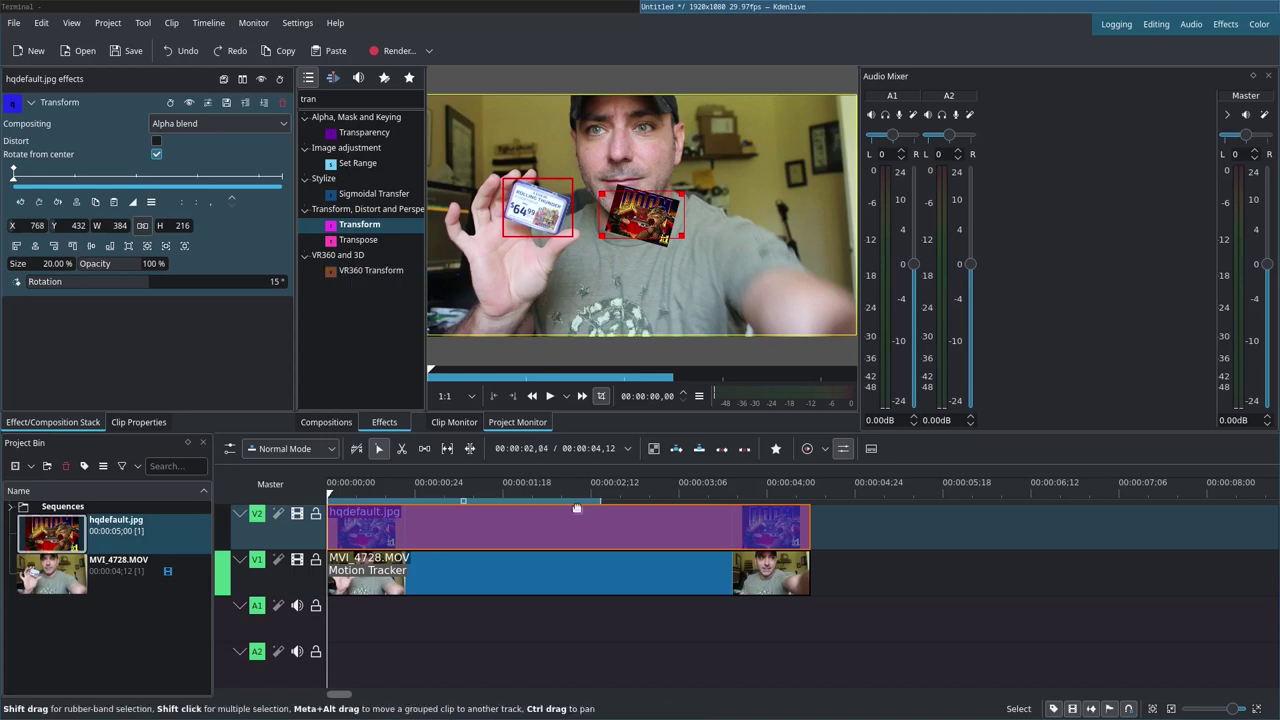
Copy all Motion Tracker keyframes from the MVI_4728.MOV clip to the clipboard and disable that effect
click(497, 566)
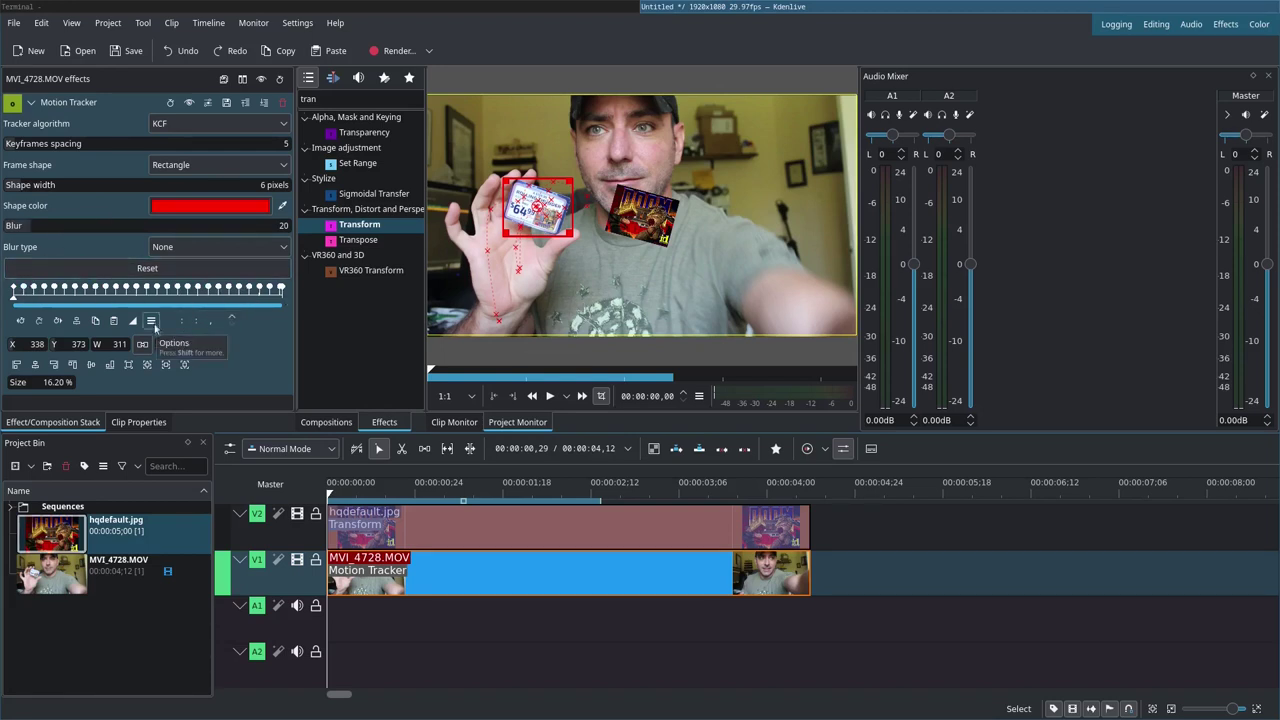
click(152, 322)
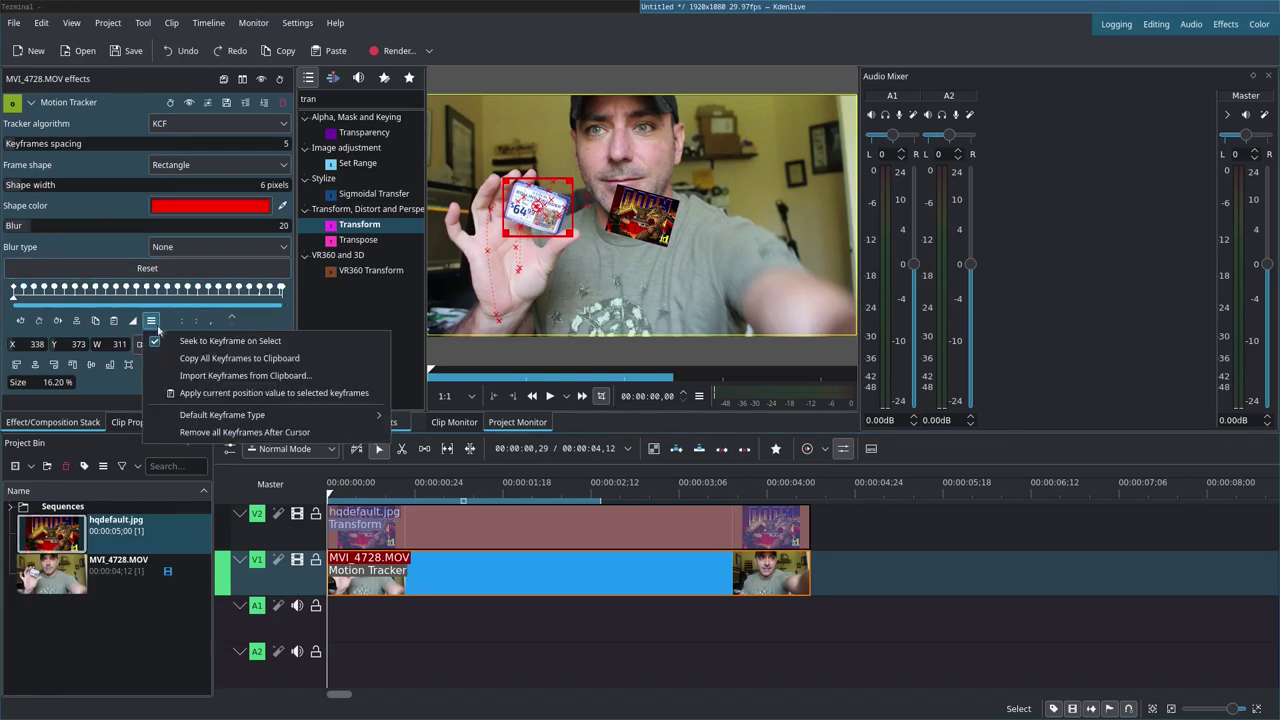
click(249, 360)
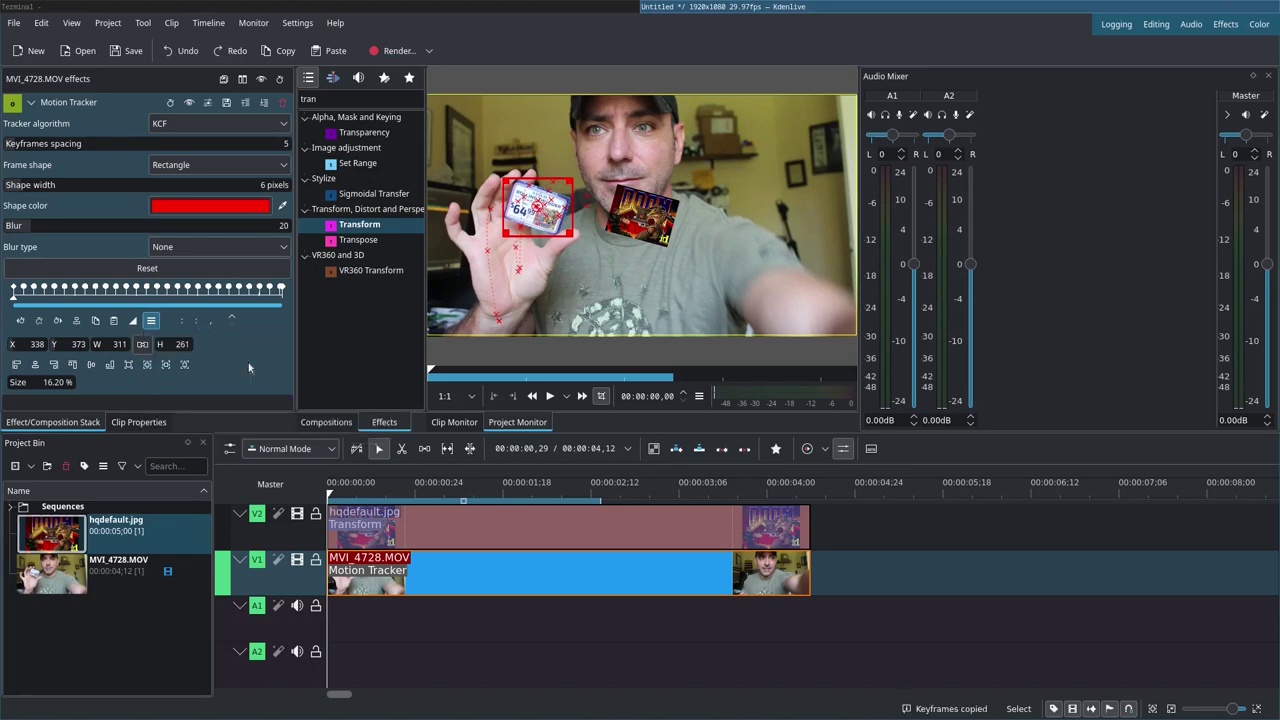
click(186, 103)
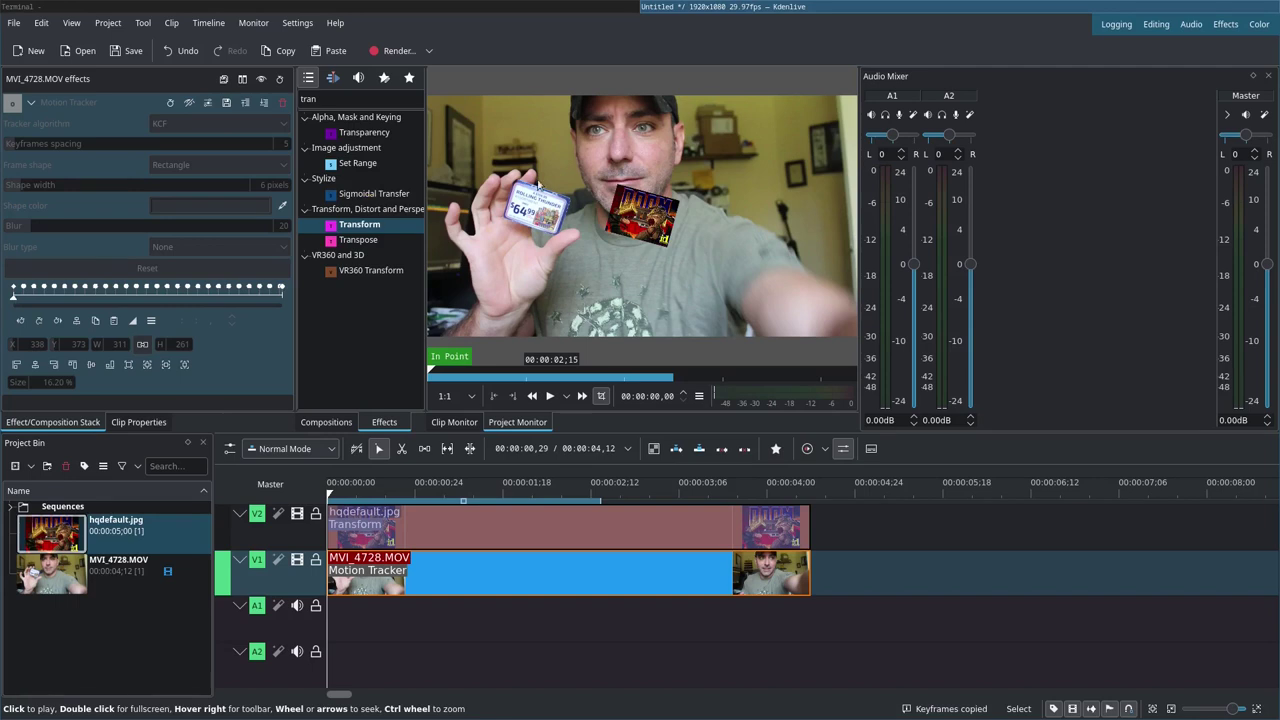
Start importing the copied keyframes into the hqdefault.jpg clip's Transform effect, with the keyframe number limit turned off
click(489, 514)
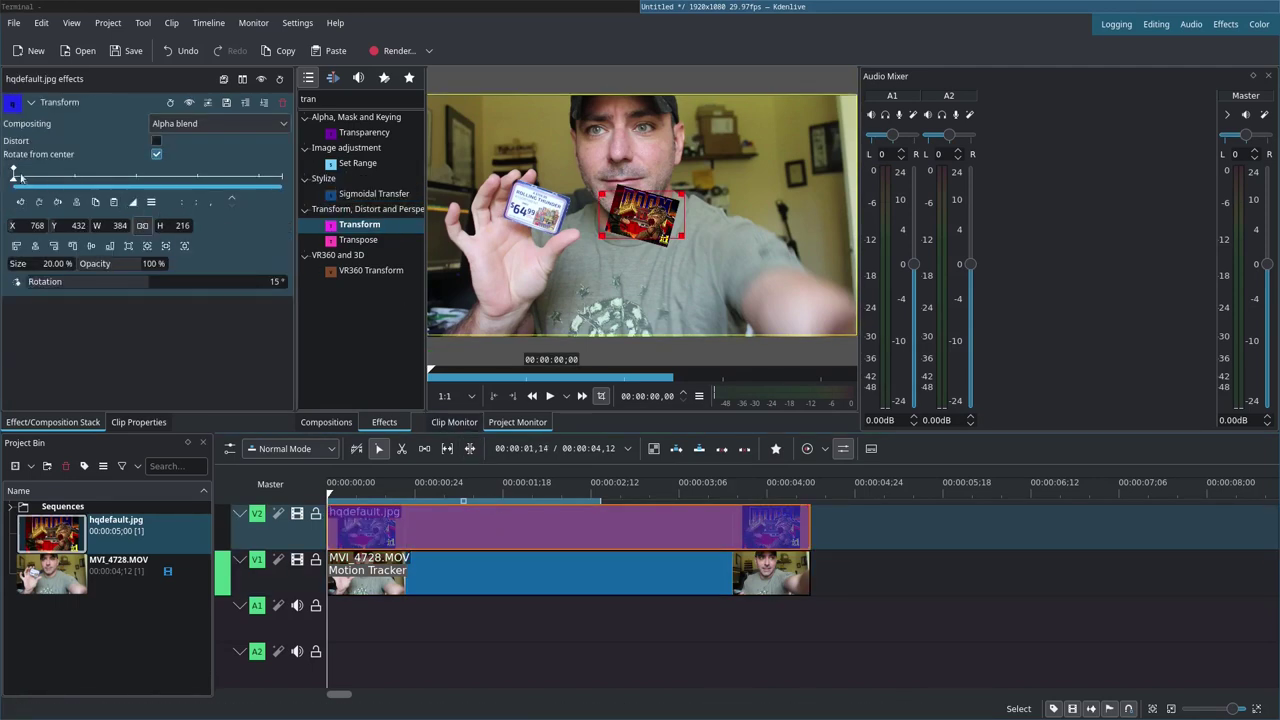
click(151, 203)
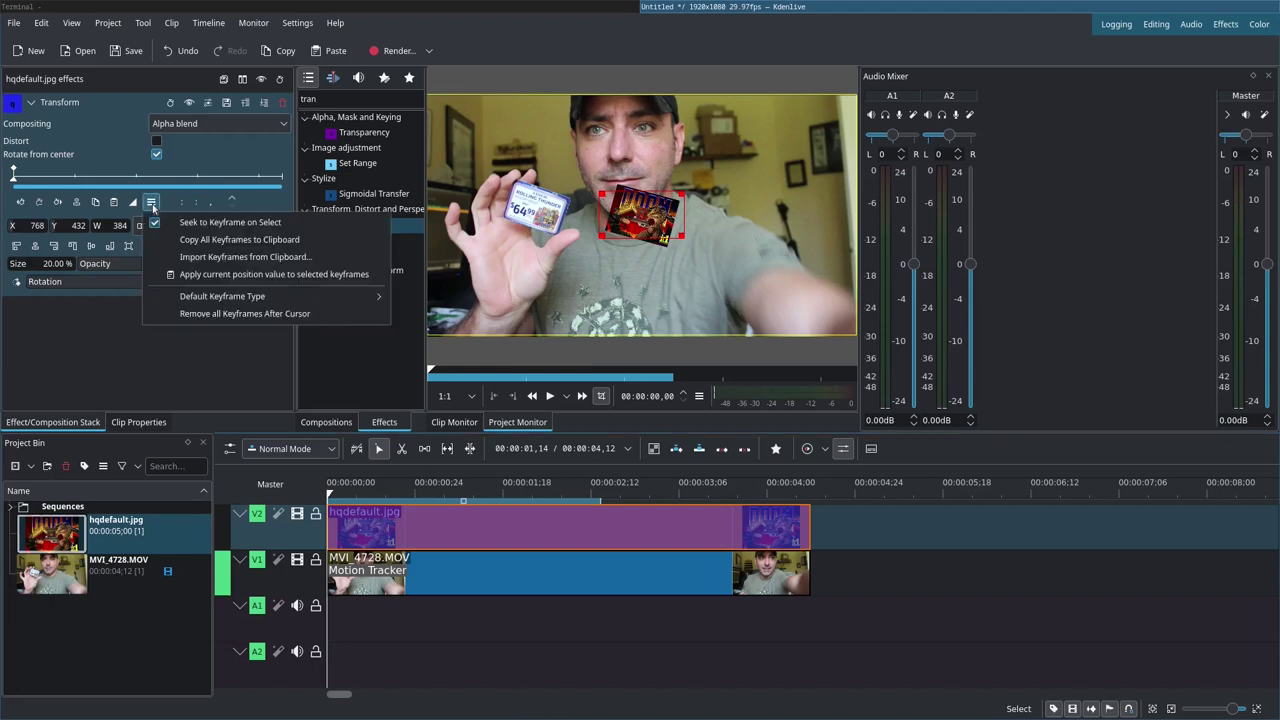
click(207, 259)
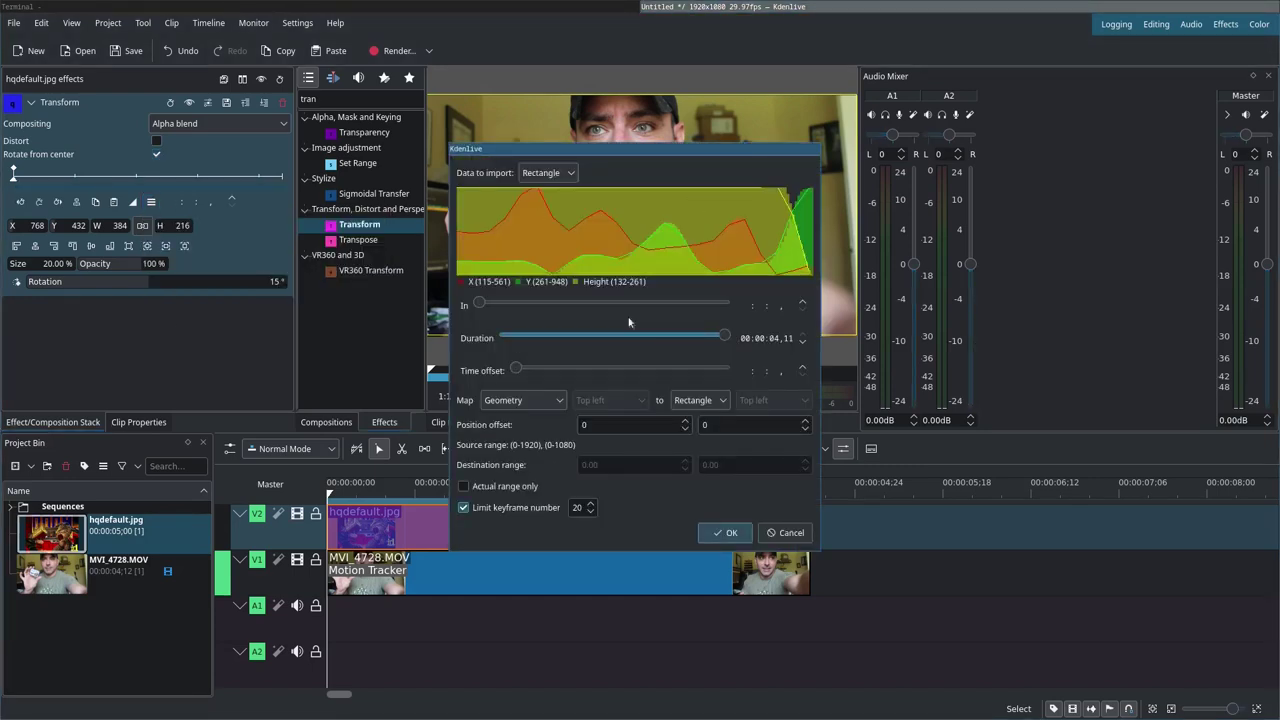
click(464, 508)
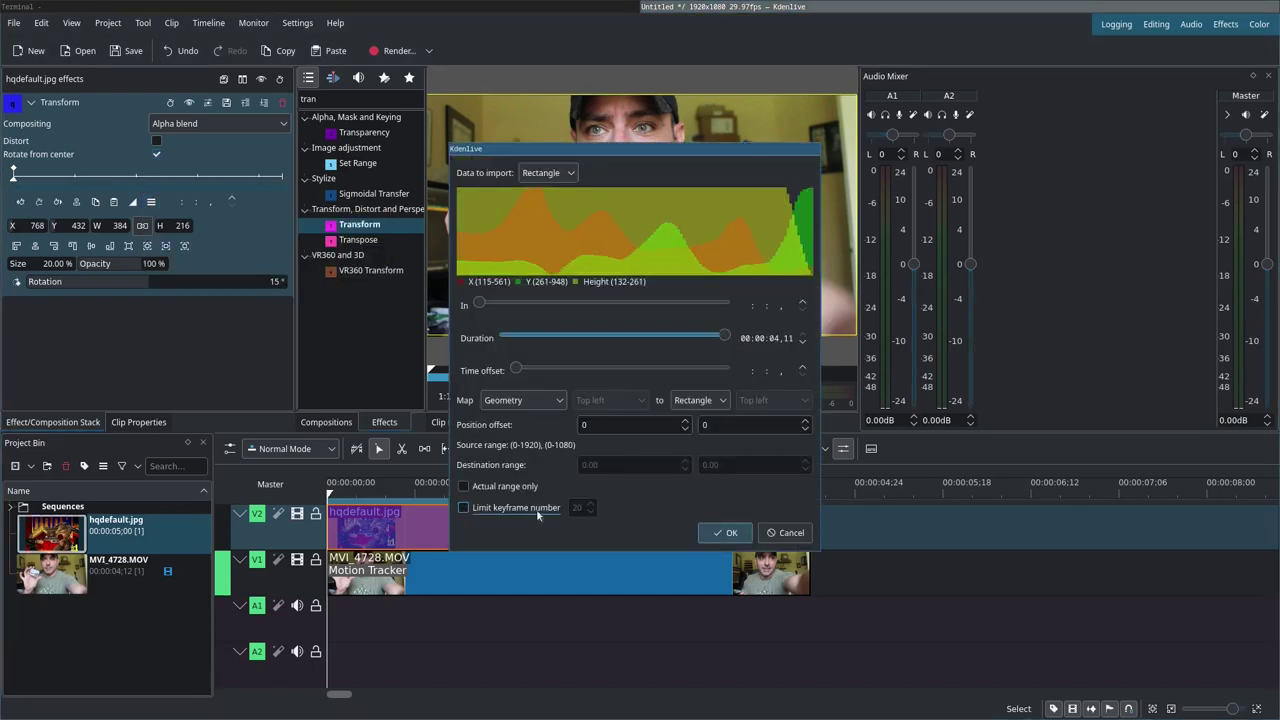
Import the tracking keyframes as Position data, mapping the source's Center to the Center of the image's Rectangle
click(549, 399)
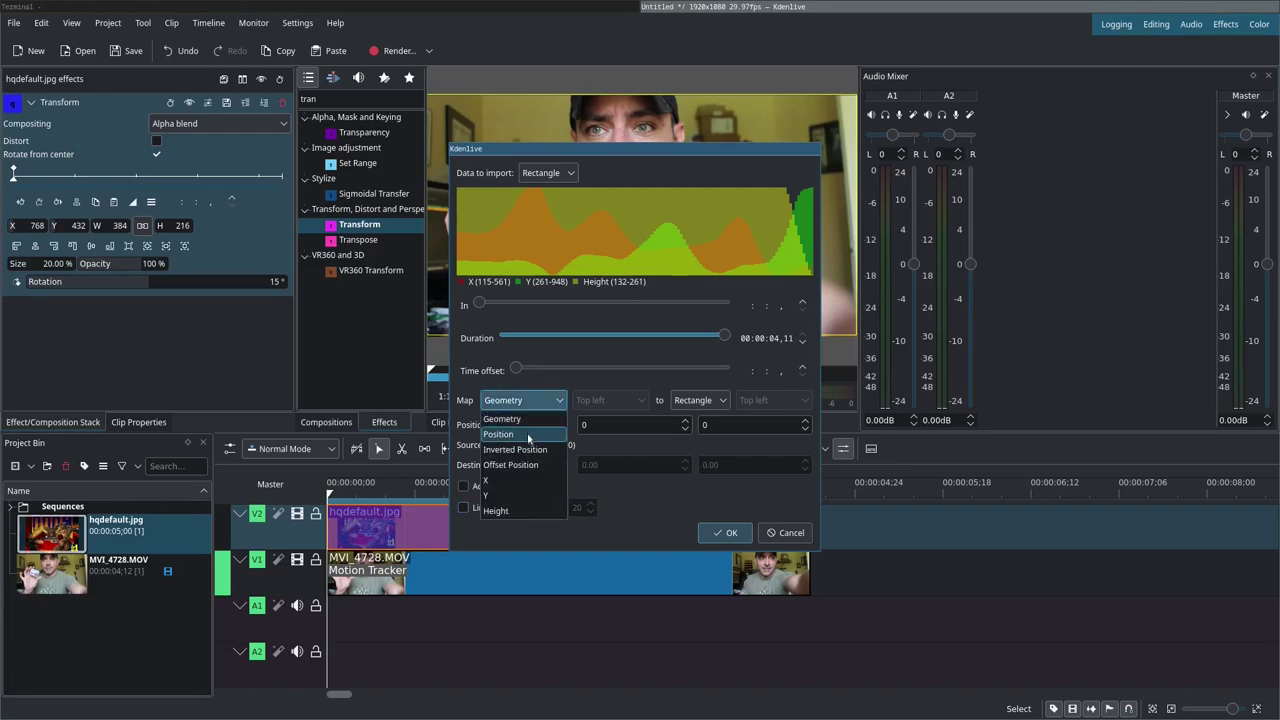
click(528, 435)
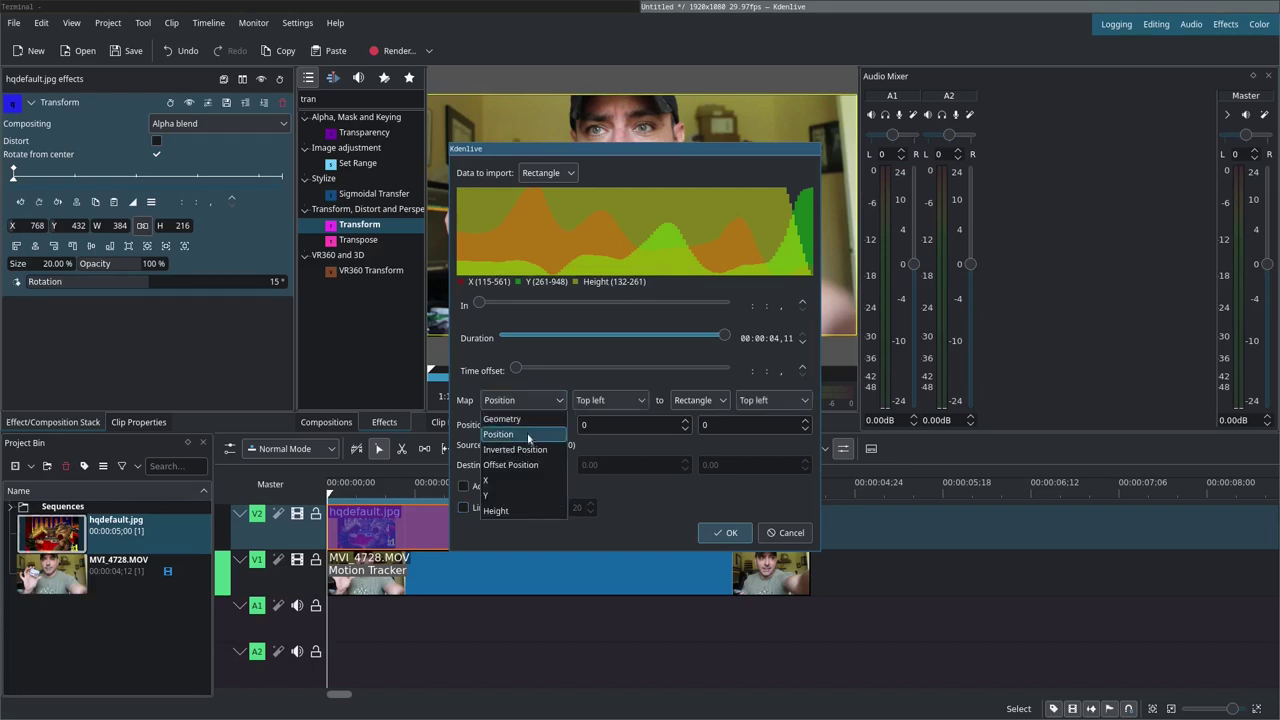
click(624, 401)
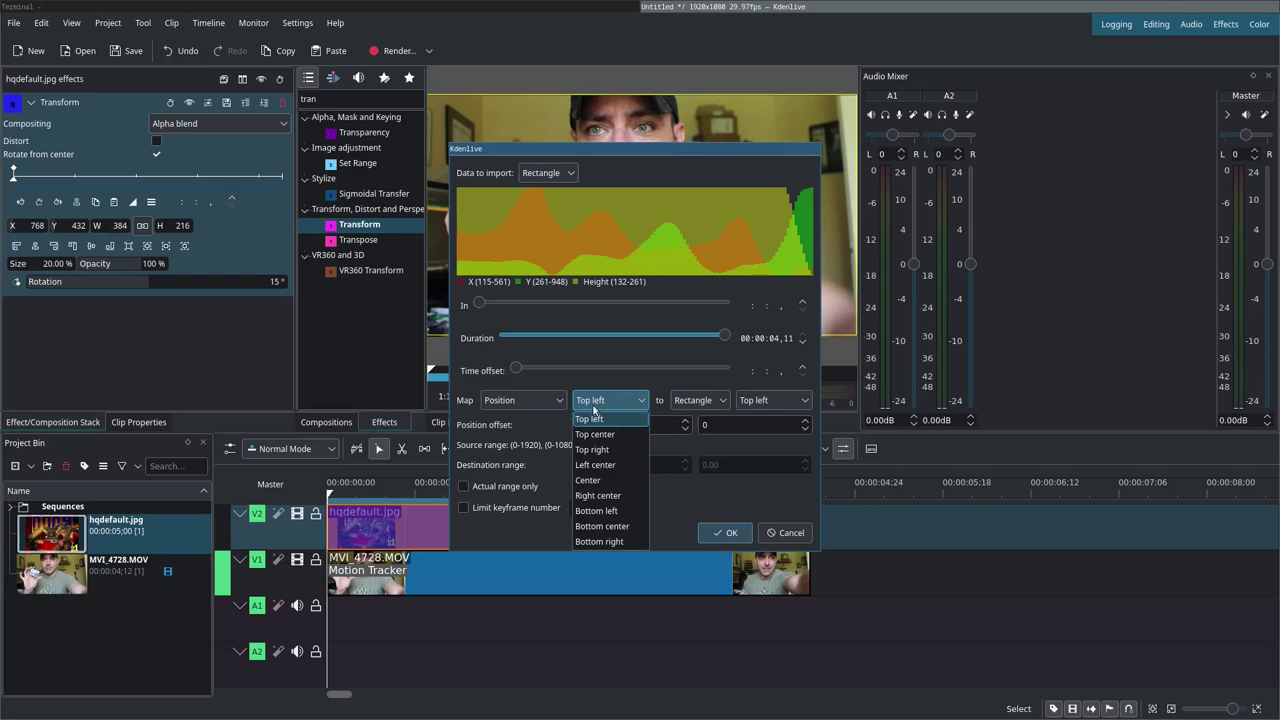
click(594, 481)
click(773, 400)
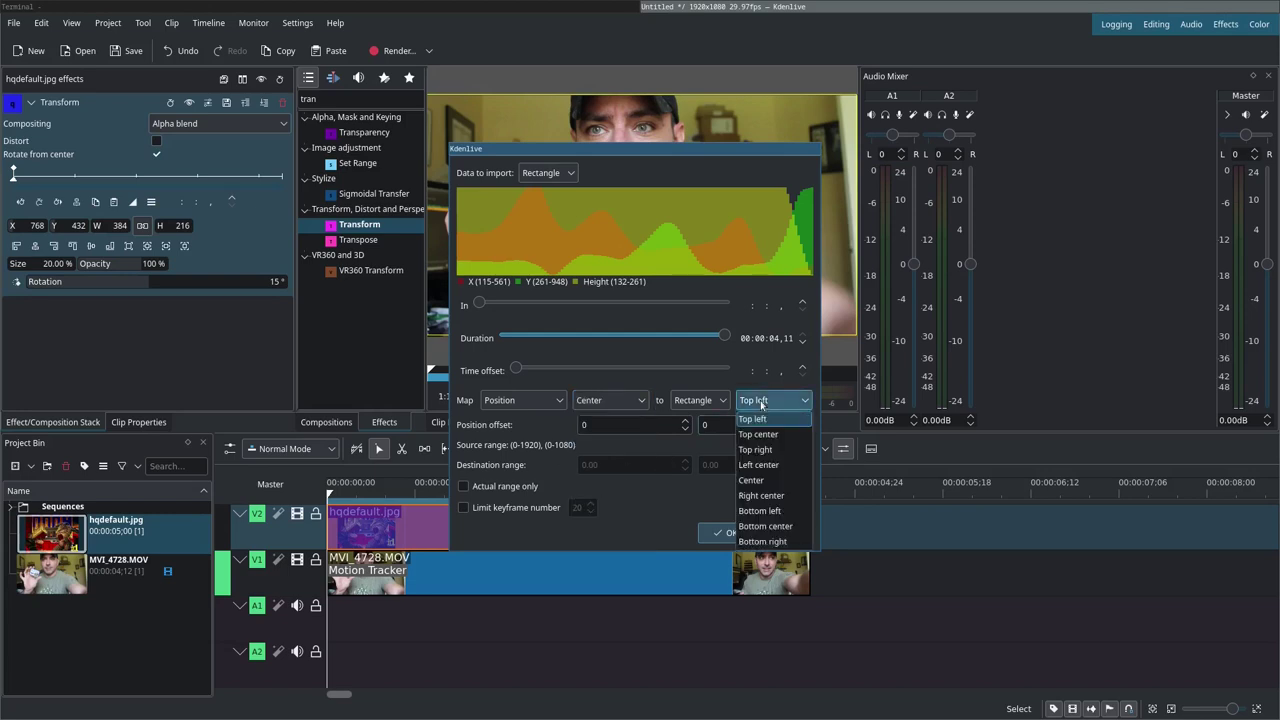
click(771, 481)
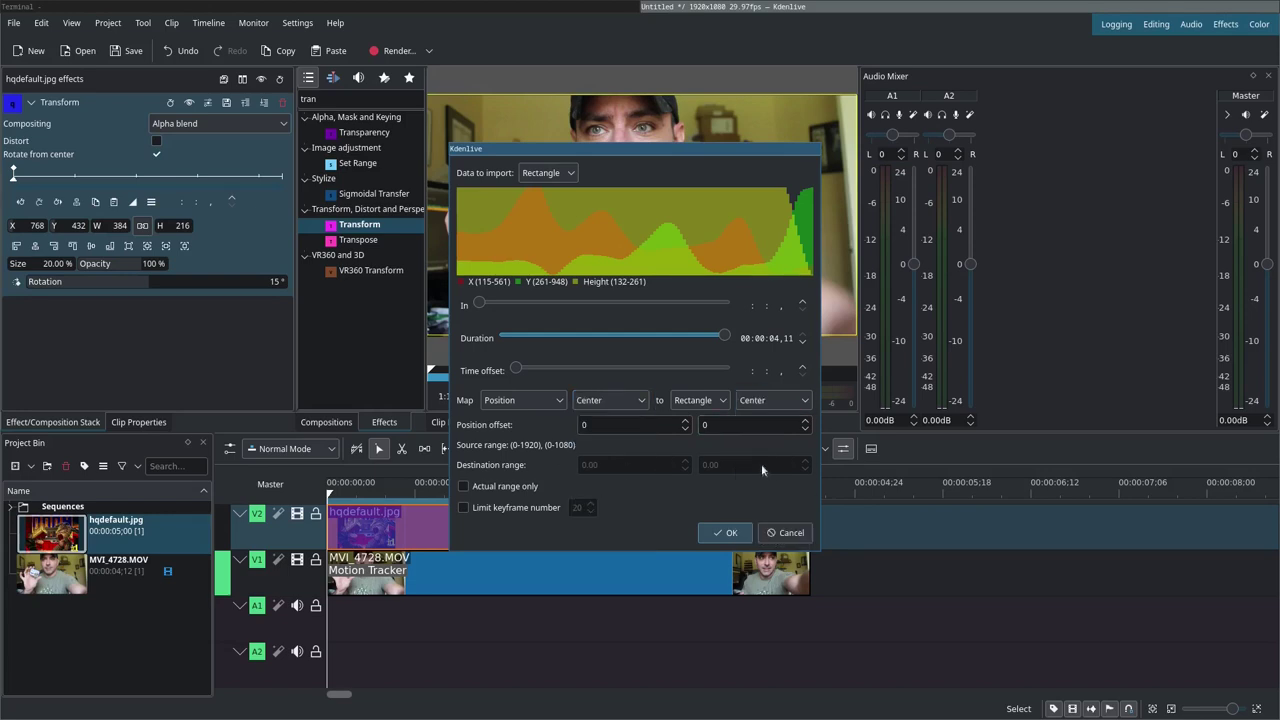
click(726, 532)
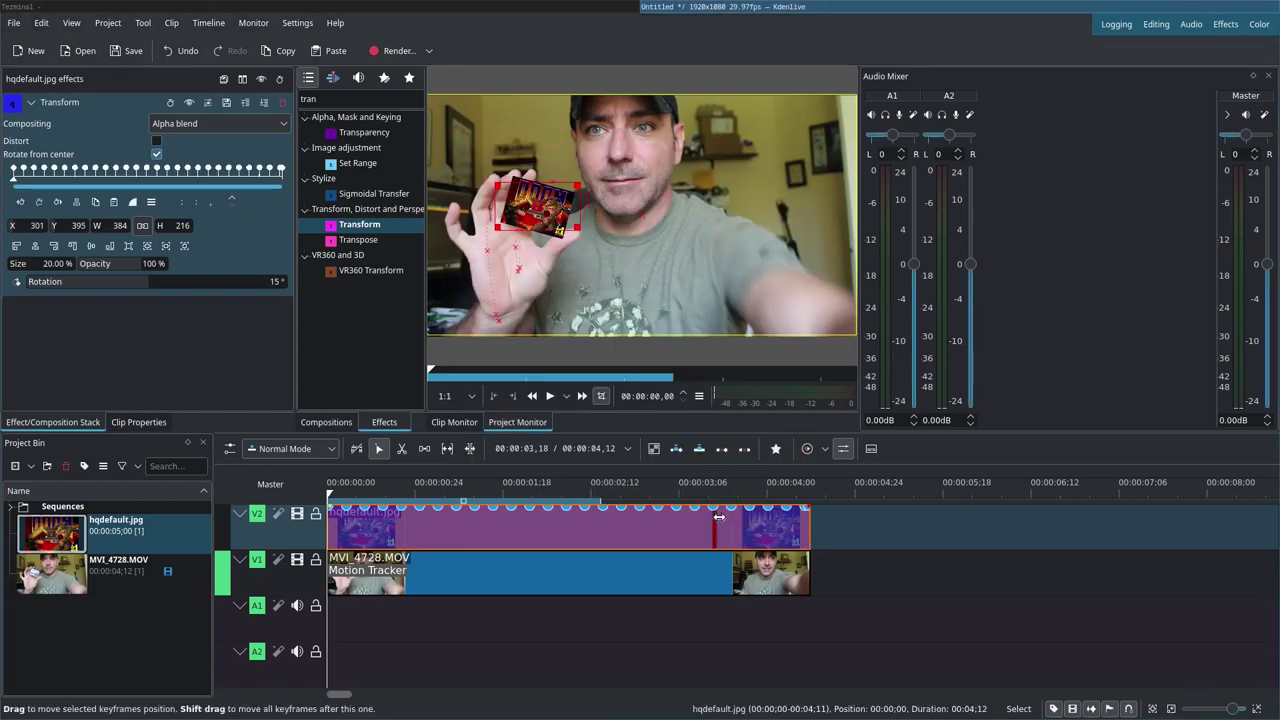
Play the sequence through with the image overlay, replay it from the start with the MVI_4728.MOV clip selected, and return to the first frame
click(550, 396)
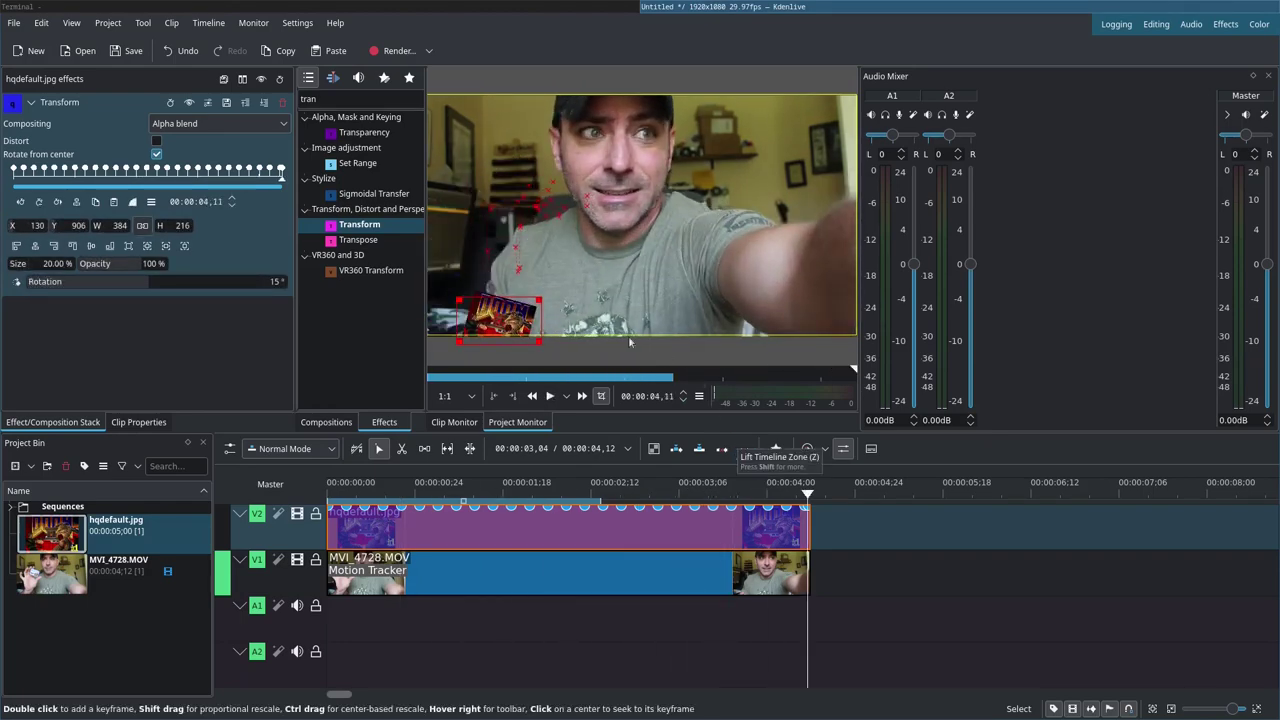
click(479, 562)
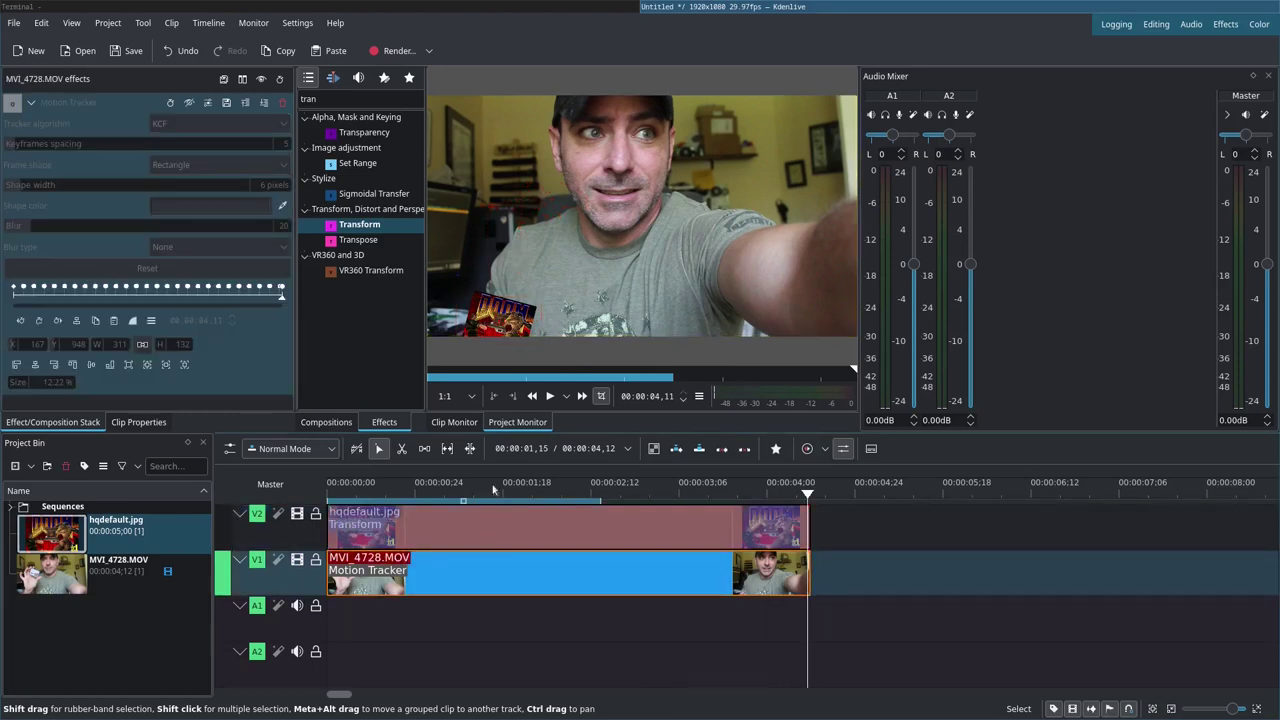
drag(370, 490, 328, 494)
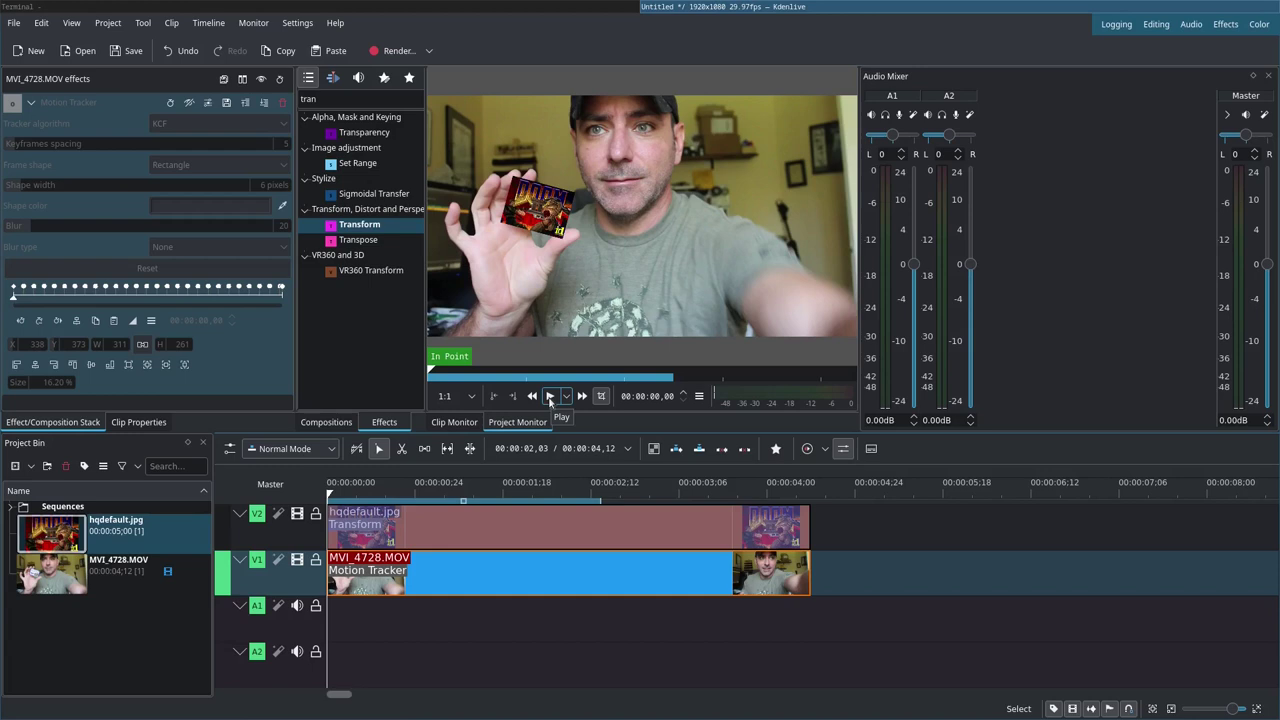
click(549, 397)
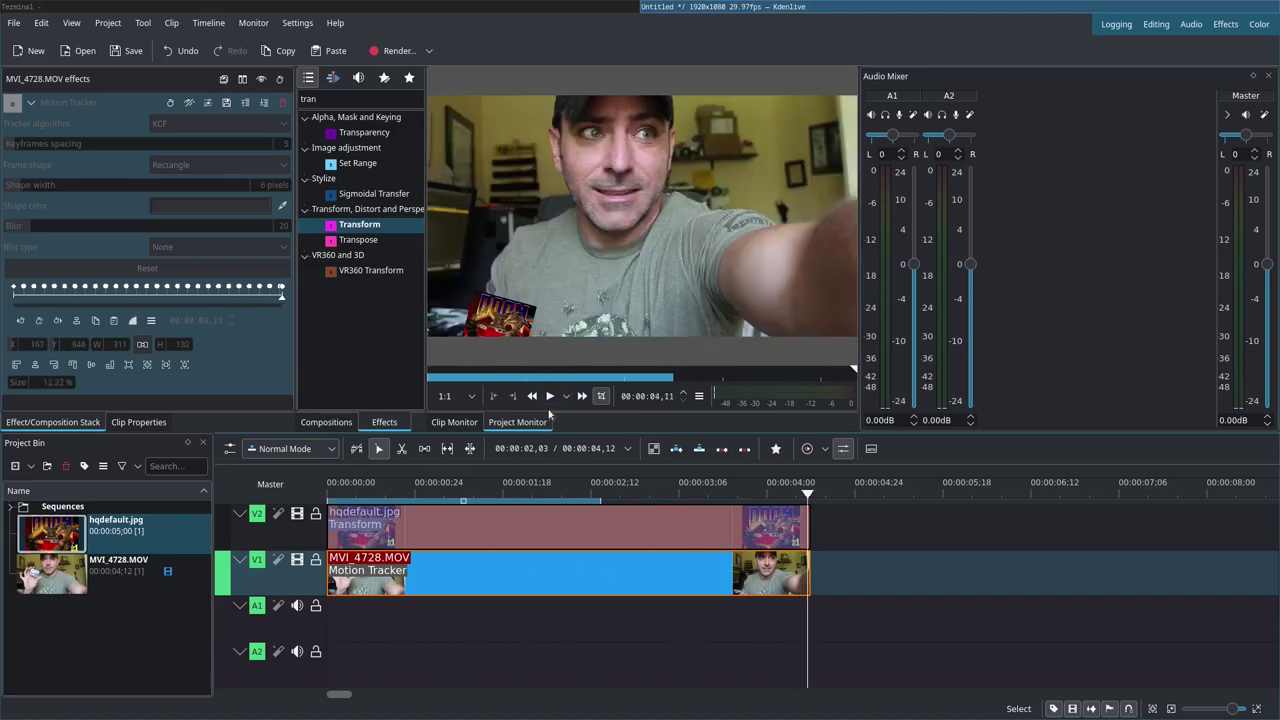
drag(592, 488, 309, 487)
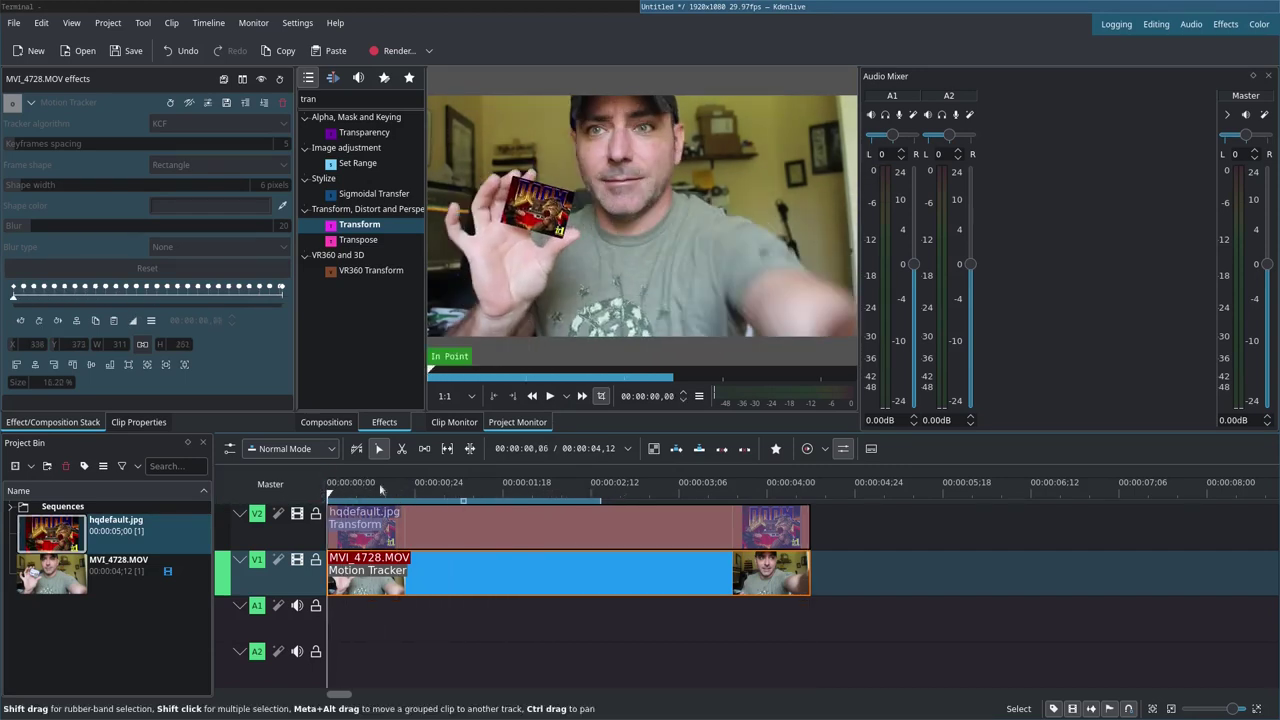